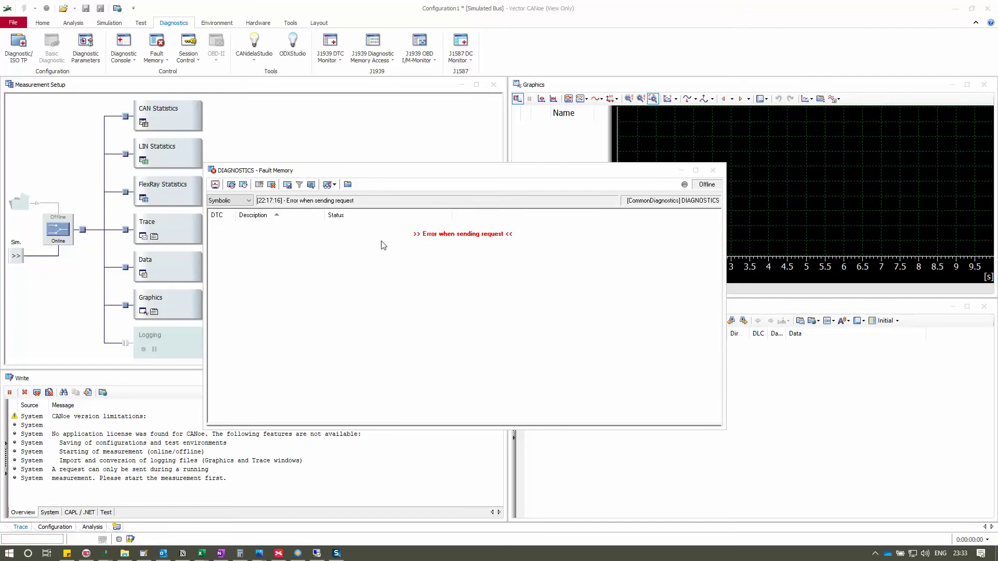
Search the computer for canoe, launch CANoe 11.0 SP3 and bring the Configuration1 window to the front
{"action": "key", "text": "super+d"}
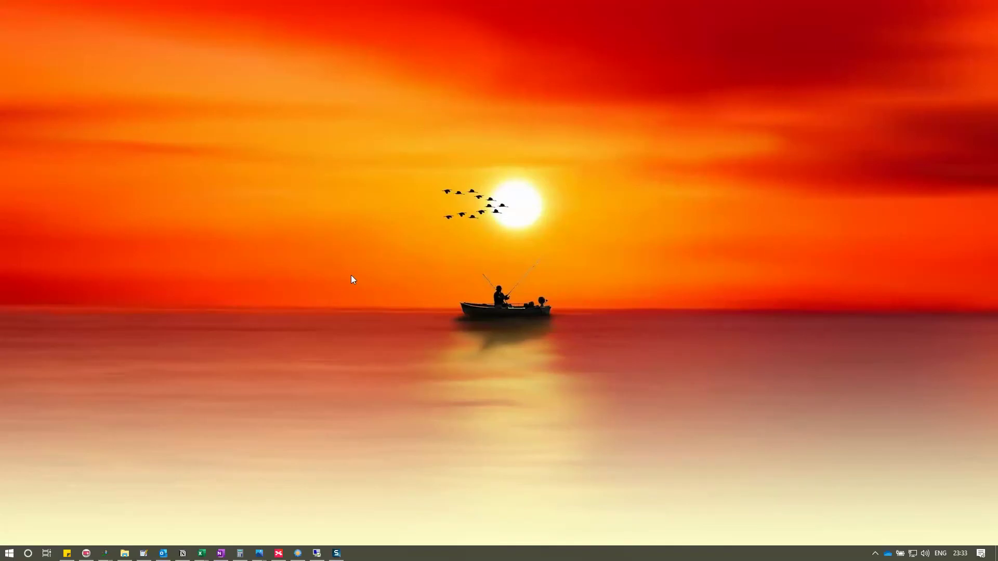
{"action": "key", "text": "super"}
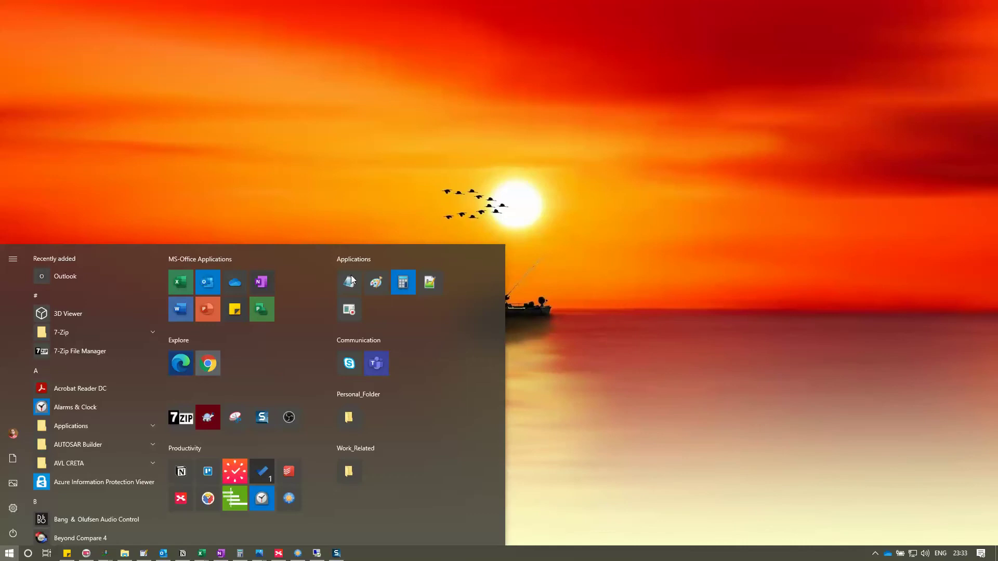
{"action": "type", "text": "canoe"}
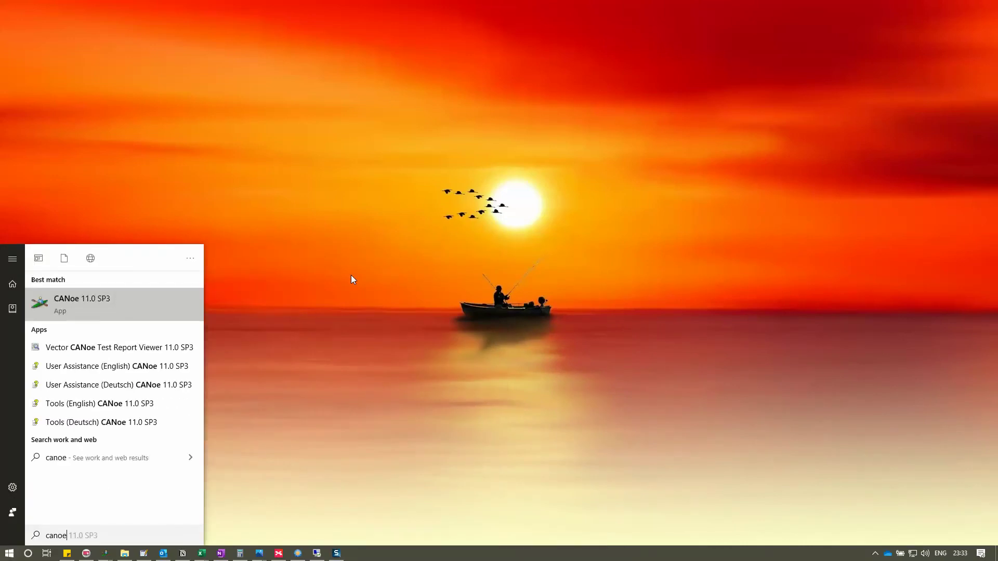
{"action": "left_click", "coordinate": [78, 301]}
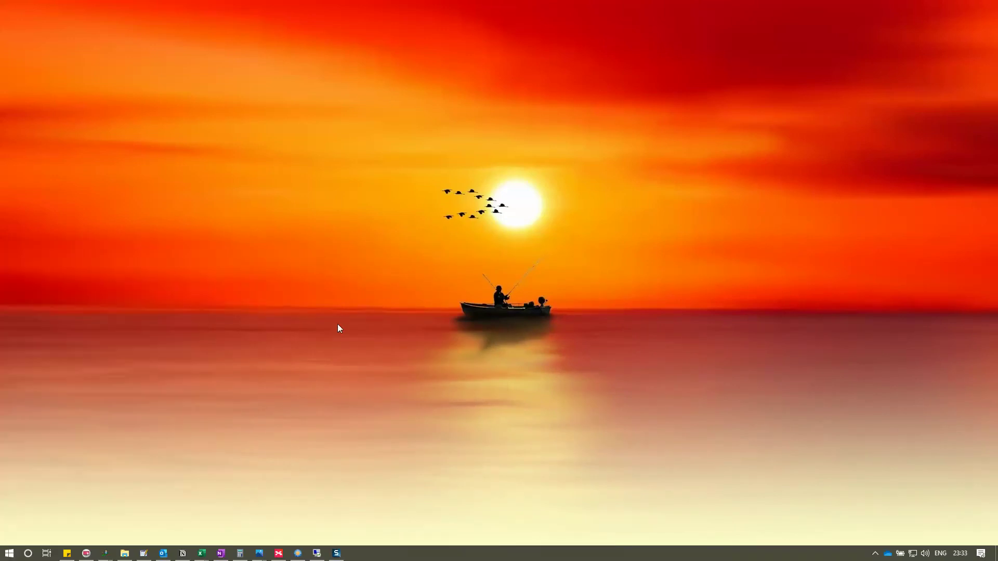
{"action": "mouse_move", "coordinate": [106, 555]}
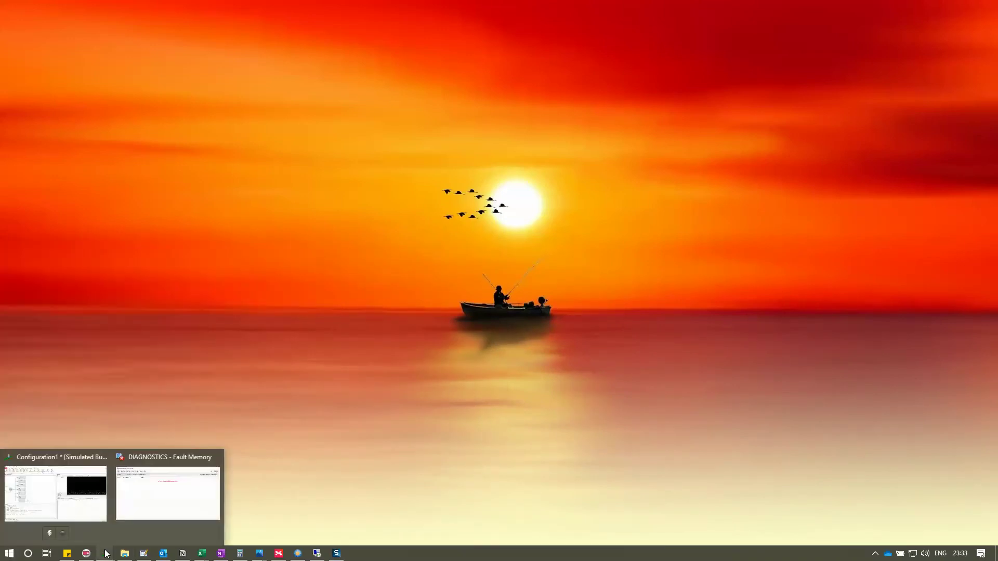
{"action": "left_click", "coordinate": [47, 502]}
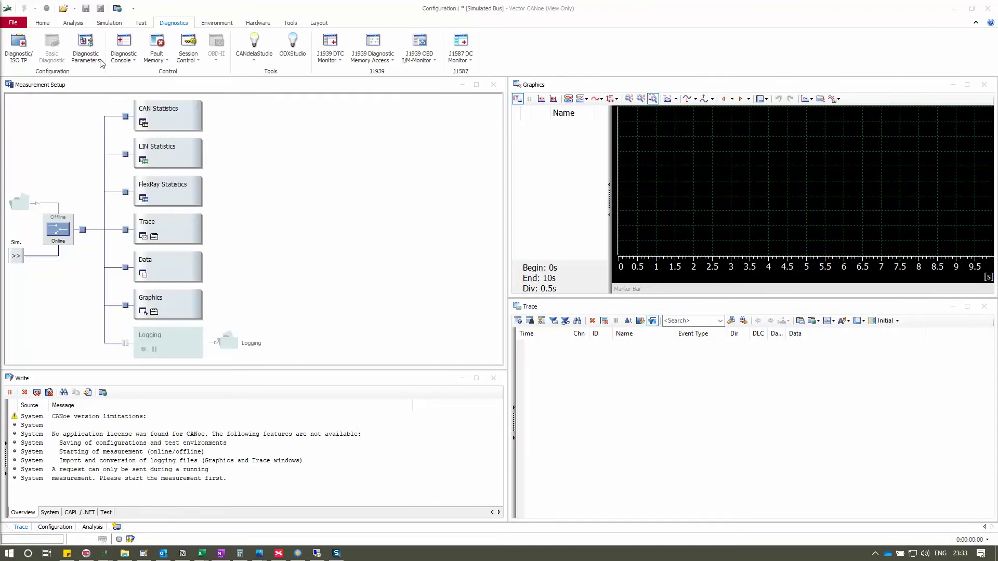
Open the DIAGNOSTICS Fault Memory window, move it higher over the measurement setup and make it taller
{"action": "left_click", "coordinate": [43, 24]}
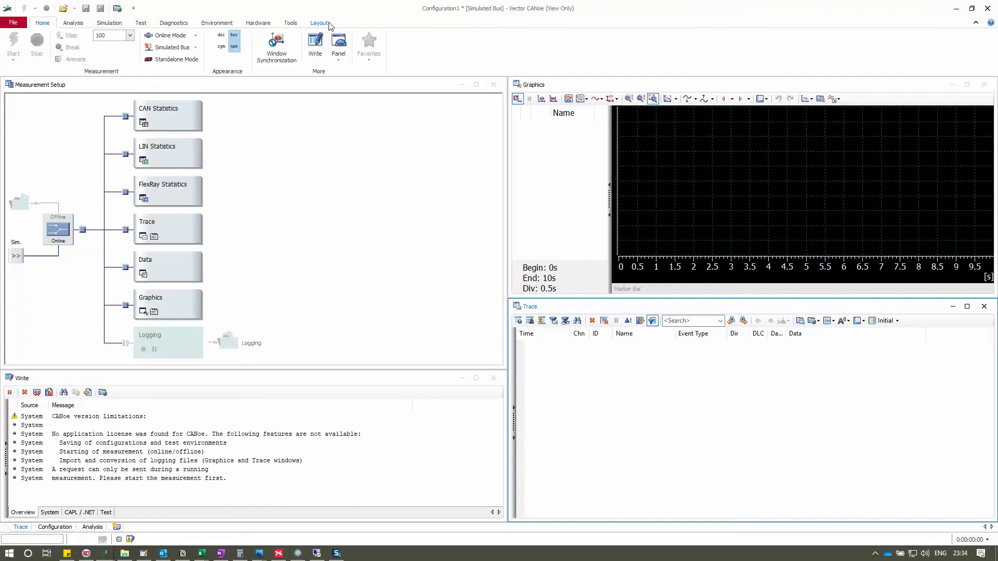
{"action": "left_click", "coordinate": [180, 26]}
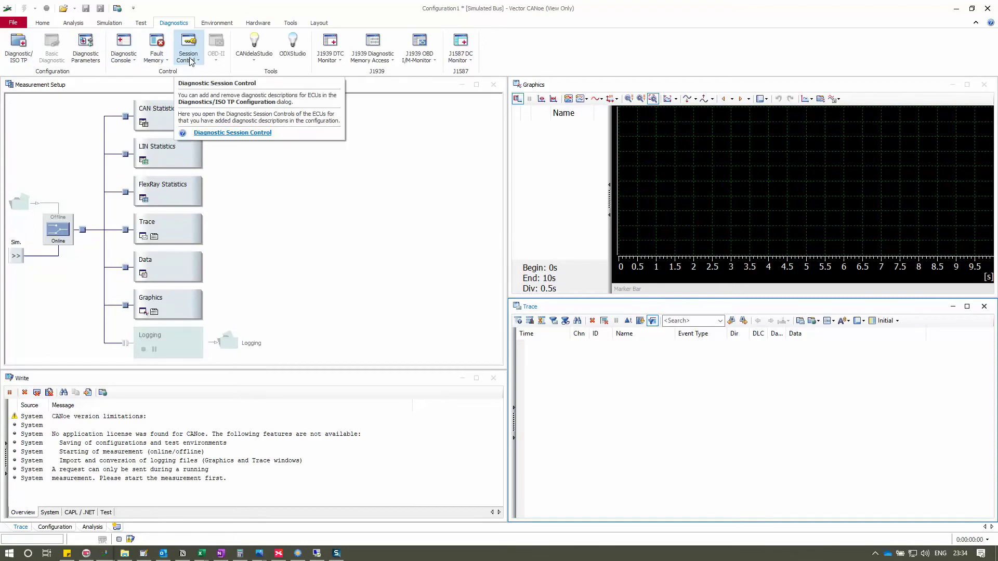
{"action": "left_click", "coordinate": [161, 61]}
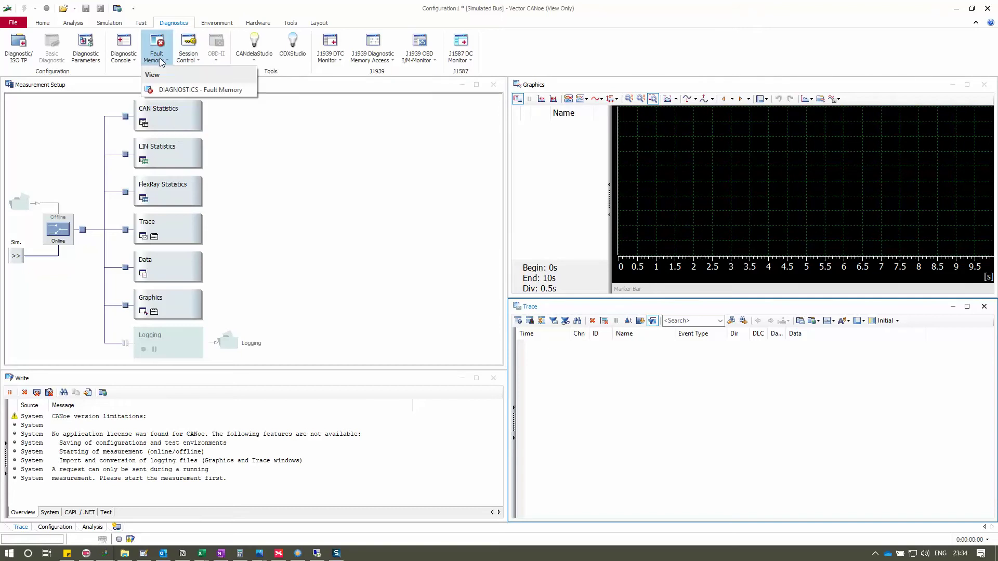
{"action": "left_click", "coordinate": [175, 91]}
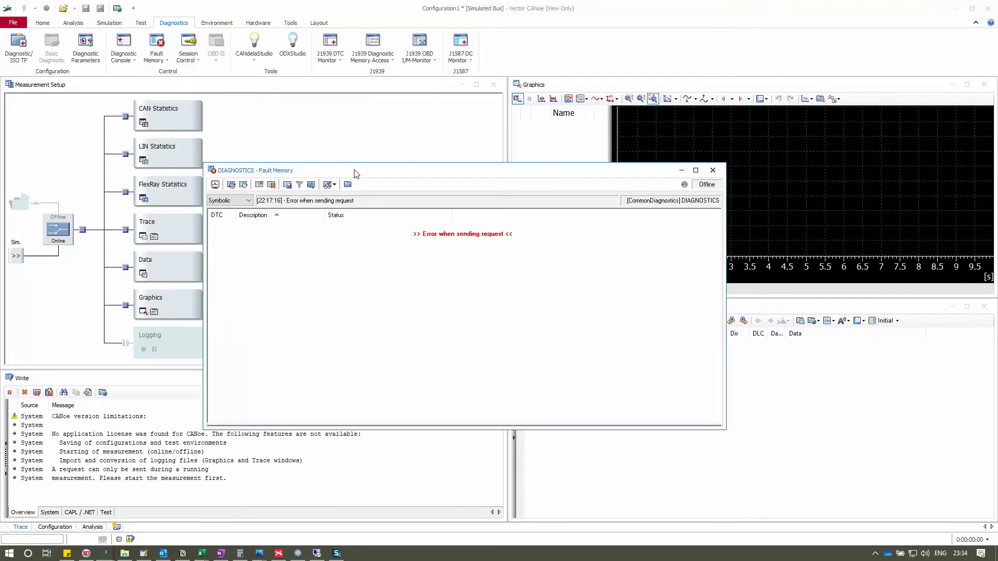
{"action": "left_click_drag", "start_coordinate": [355, 173], "coordinate": [342, 103]}
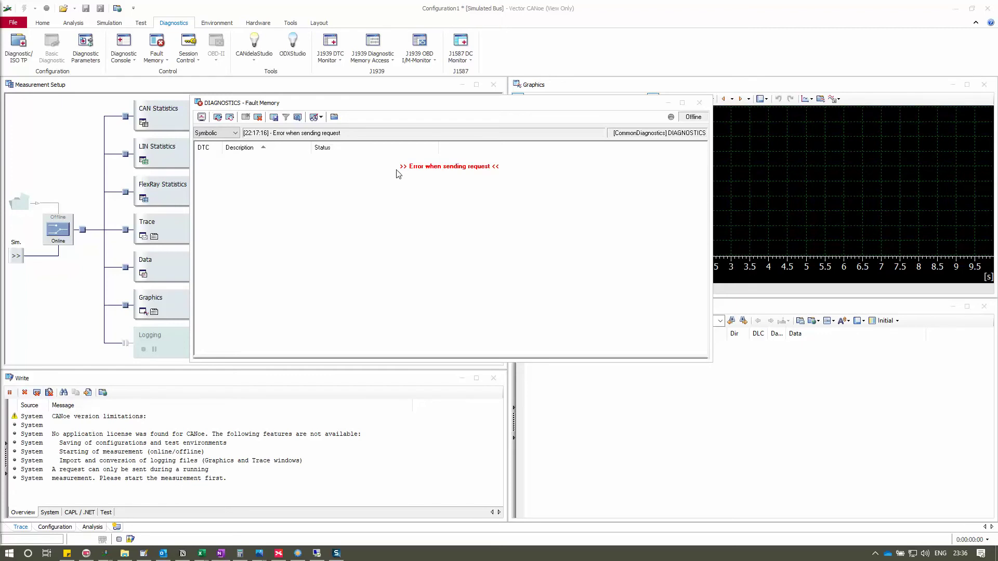
{"action": "left_click", "coordinate": [259, 145]}
{"action": "left_click_drag", "start_coordinate": [625, 369], "coordinate": [626, 431]}
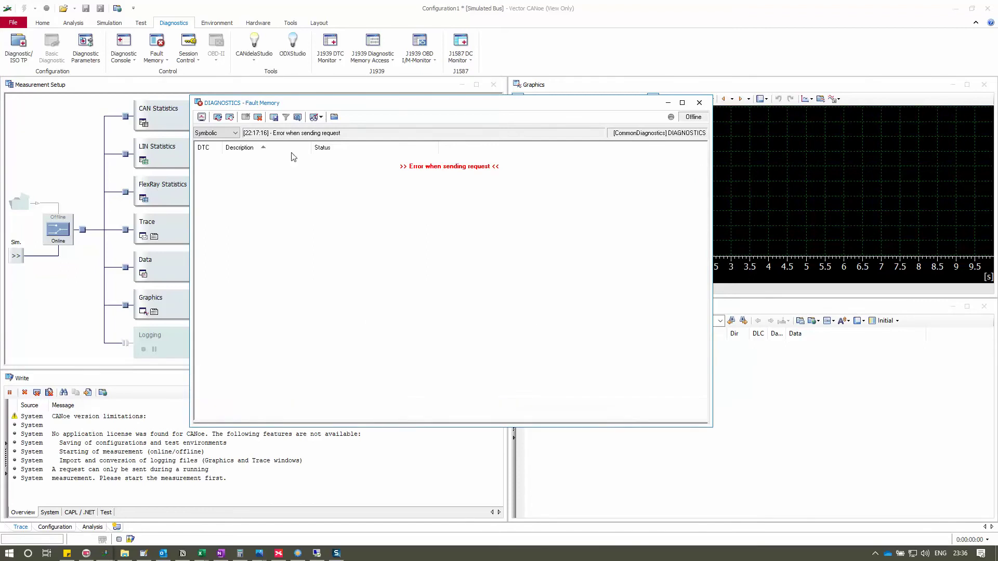
Try to turn on Tester Present for DIAGNOSTICS, dismiss the warning and reopen its Fault Memory window
{"action": "left_click", "coordinate": [203, 117]}
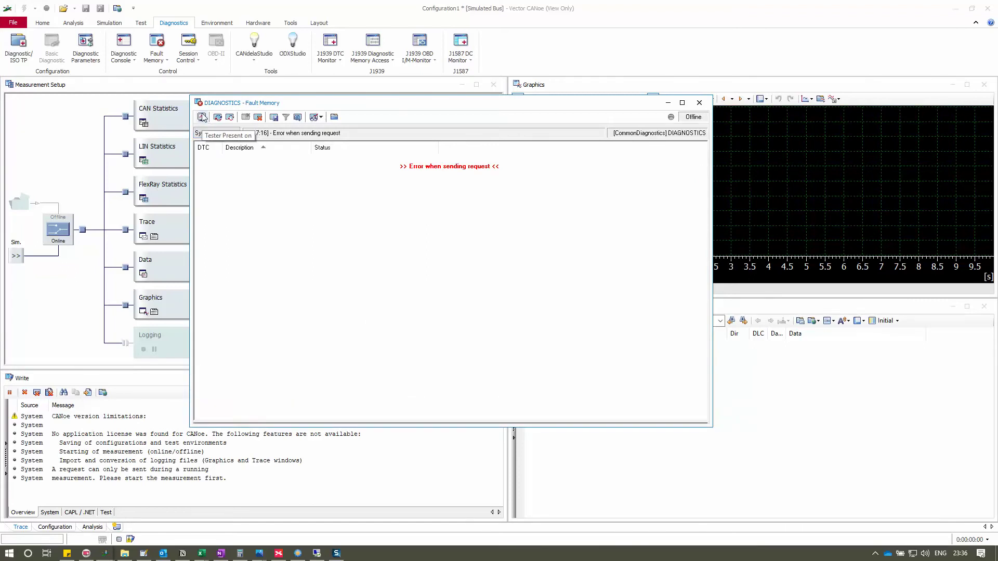
{"action": "left_click", "coordinate": [204, 118]}
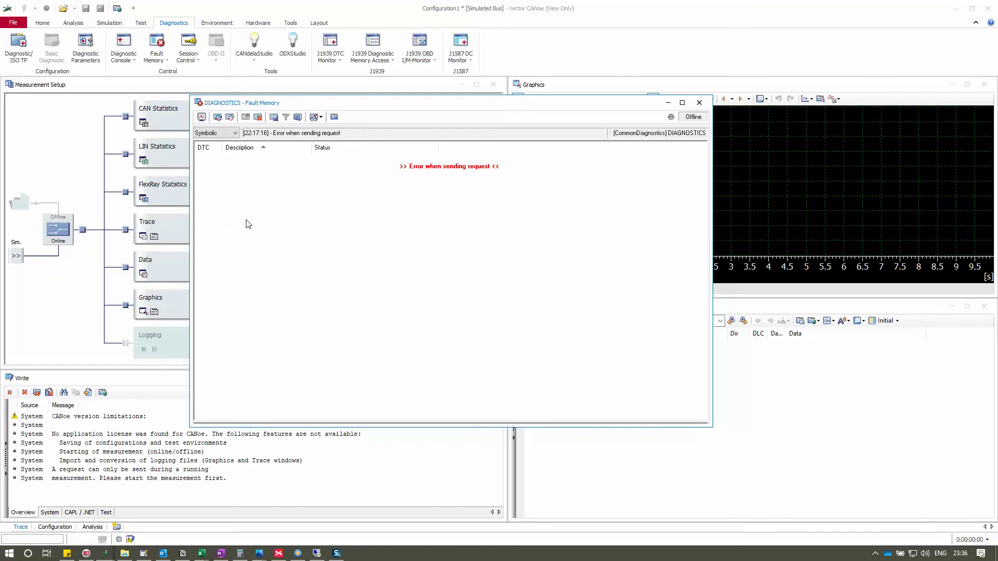
{"action": "left_click", "coordinate": [202, 118]}
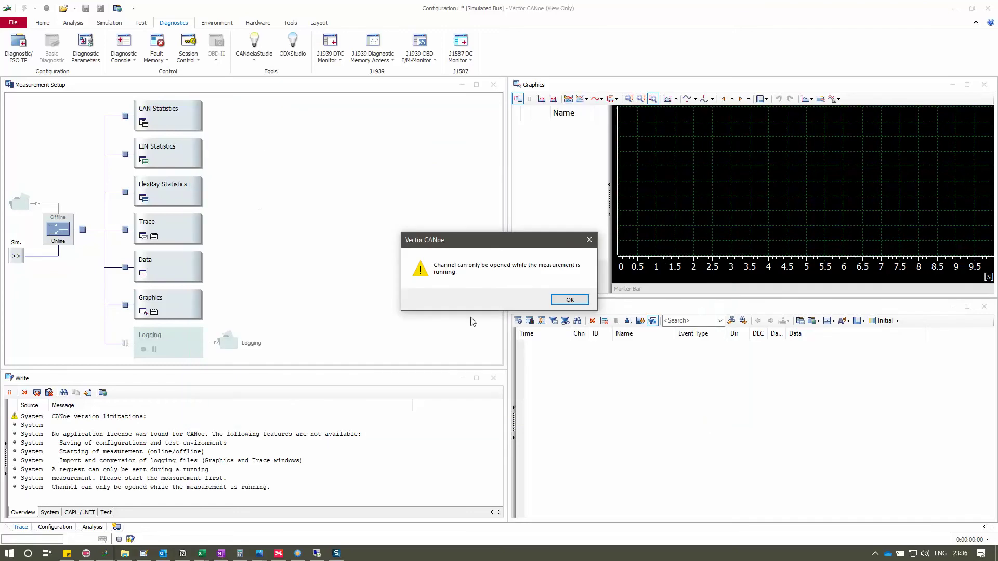
{"action": "left_click", "coordinate": [554, 303]}
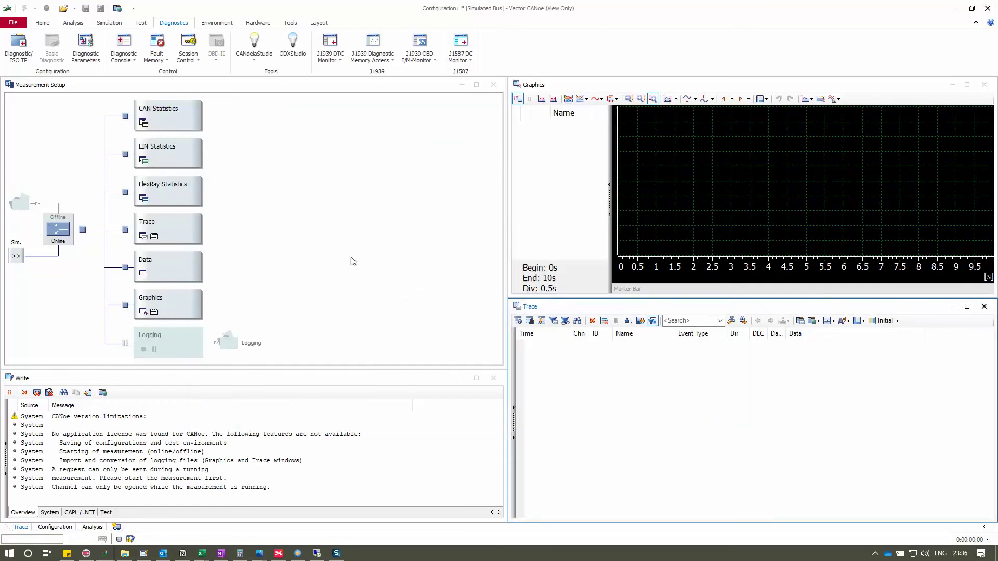
{"action": "left_click", "coordinate": [166, 60]}
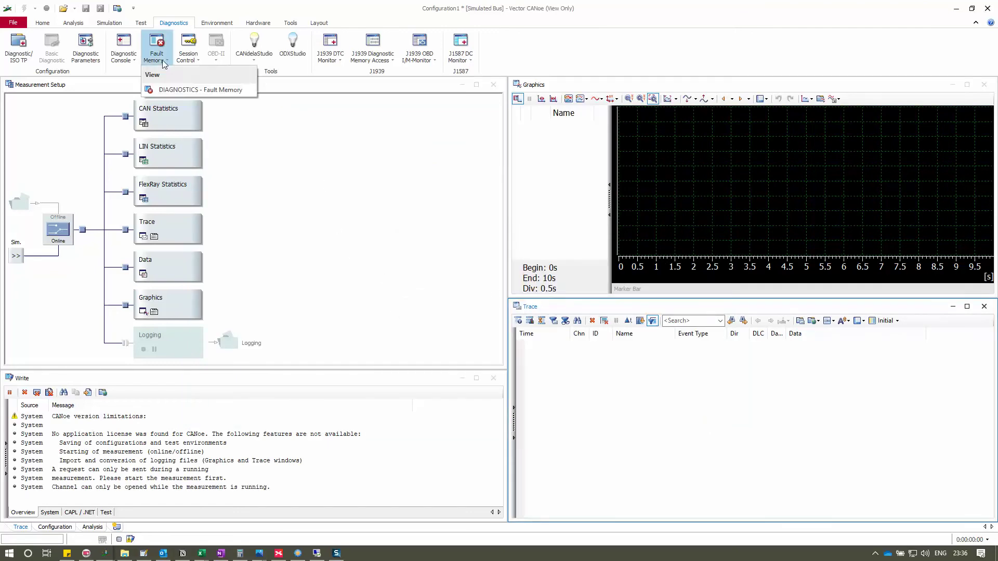
{"action": "left_click", "coordinate": [170, 89]}
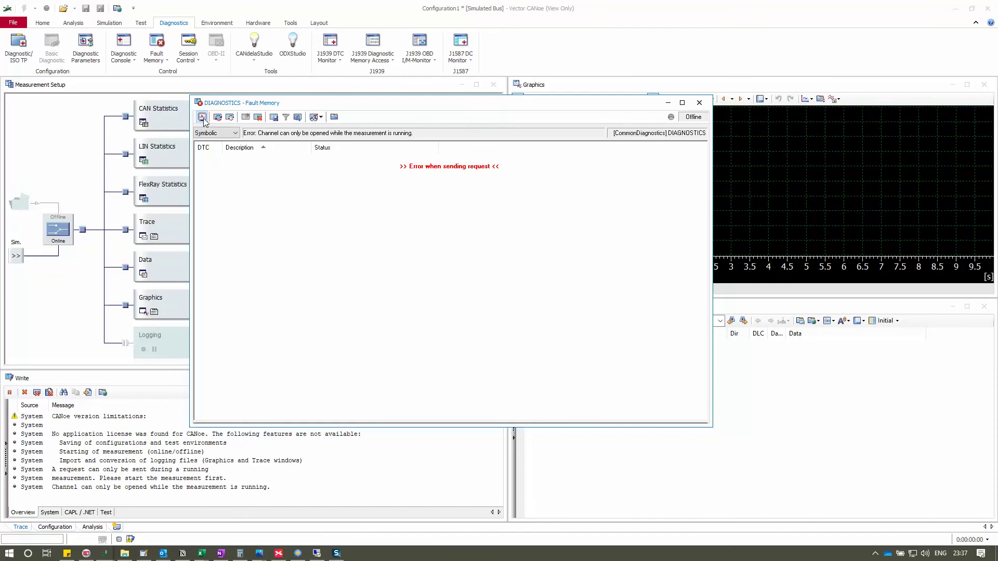
Switch to the Remote Desktop session, toggle Tester Present off for SONAR_DIAG and update its fault memory
{"action": "left_click", "coordinate": [320, 555]}
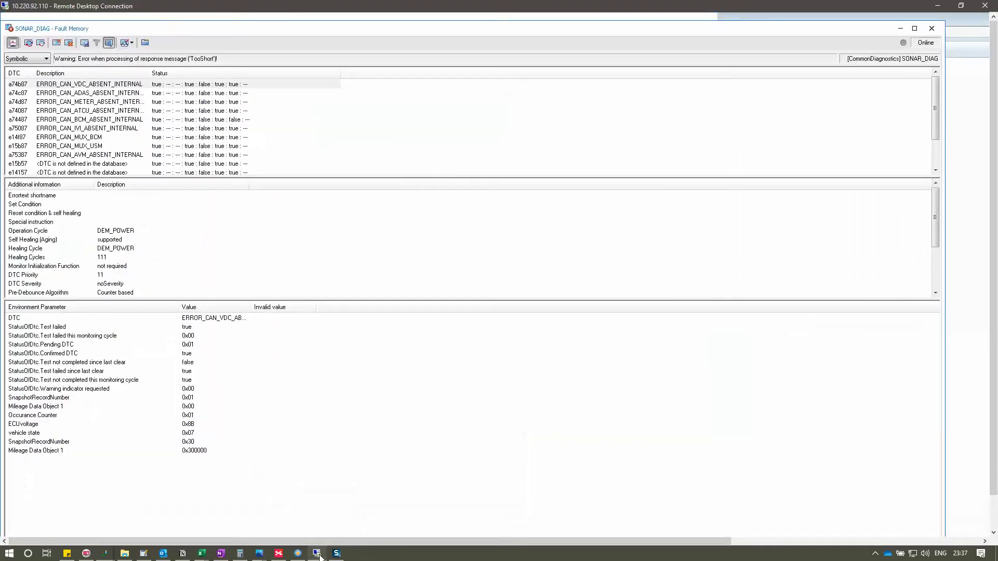
{"action": "left_click", "coordinate": [12, 43]}
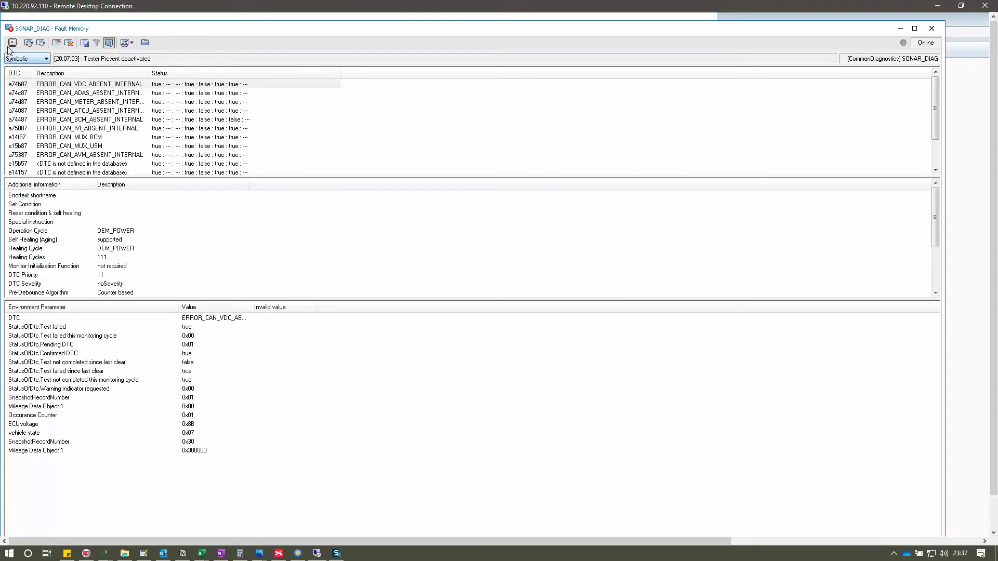
{"action": "left_click", "coordinate": [13, 43]}
{"action": "left_click", "coordinate": [12, 44]}
{"action": "left_click", "coordinate": [29, 44]}
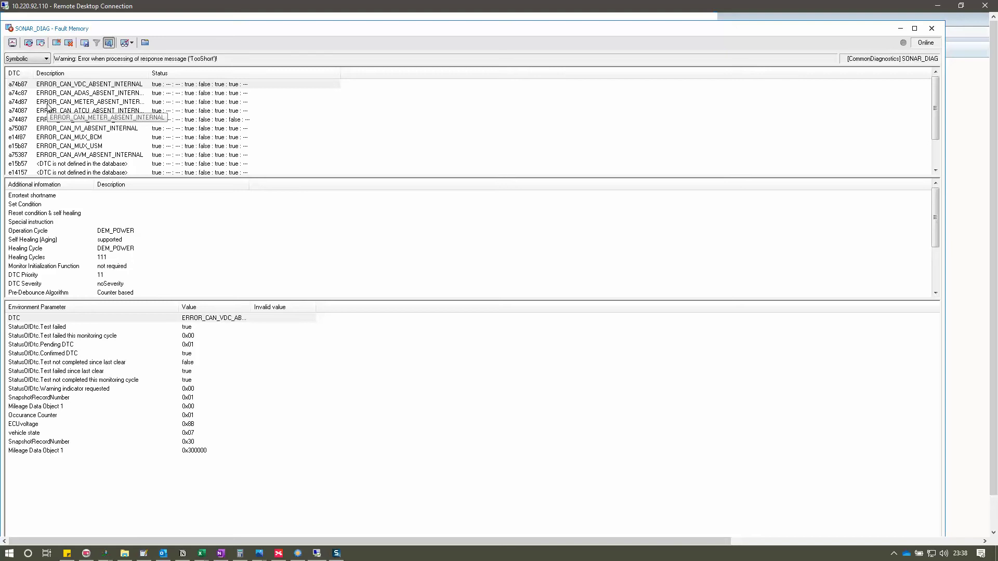
{"action": "left_click", "coordinate": [29, 43]}
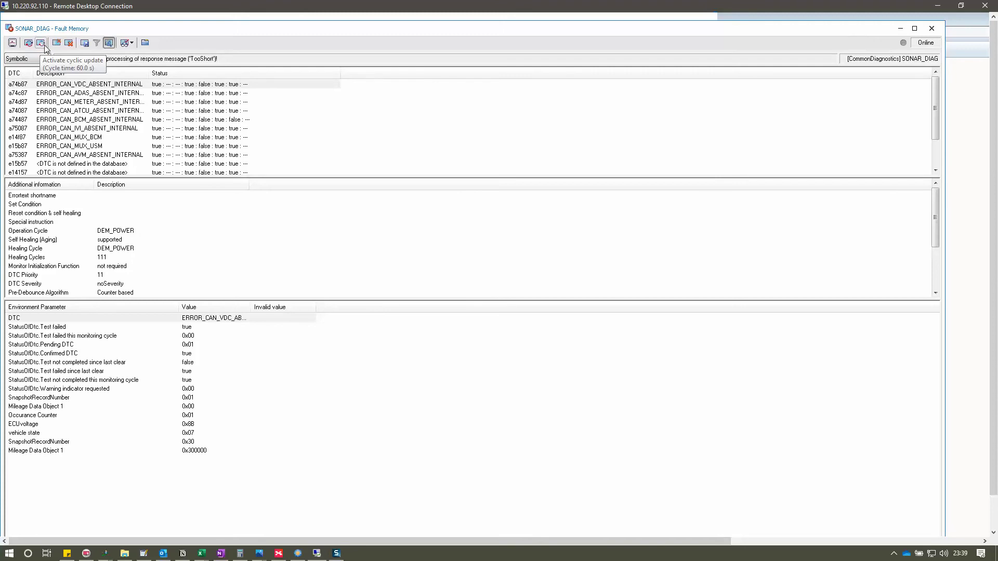
Set the SONAR_DIAG fault memory's cyclic update time to 5.0 seconds and activate cyclic update
{"action": "left_click", "coordinate": [145, 43]}
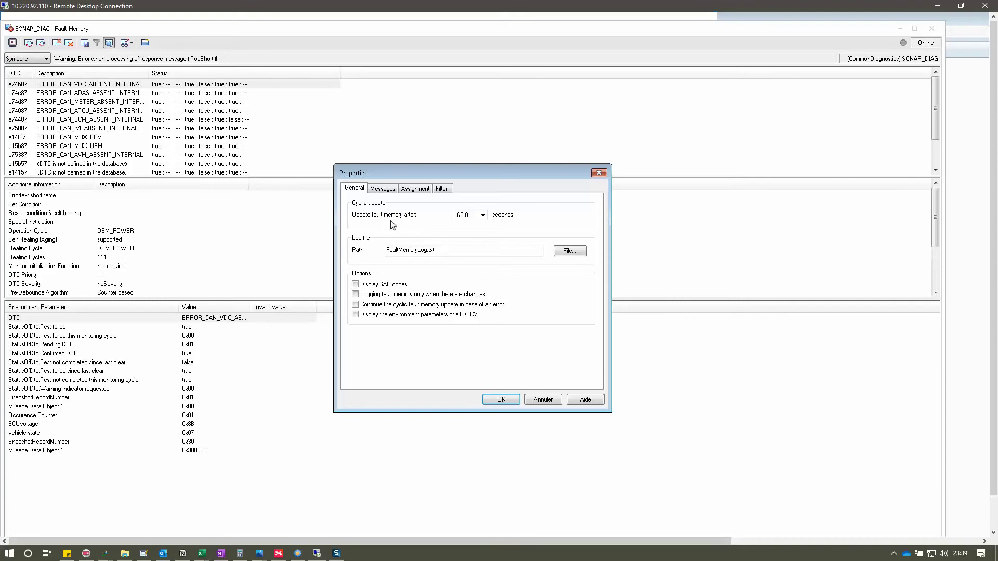
{"action": "left_click", "coordinate": [483, 215]}
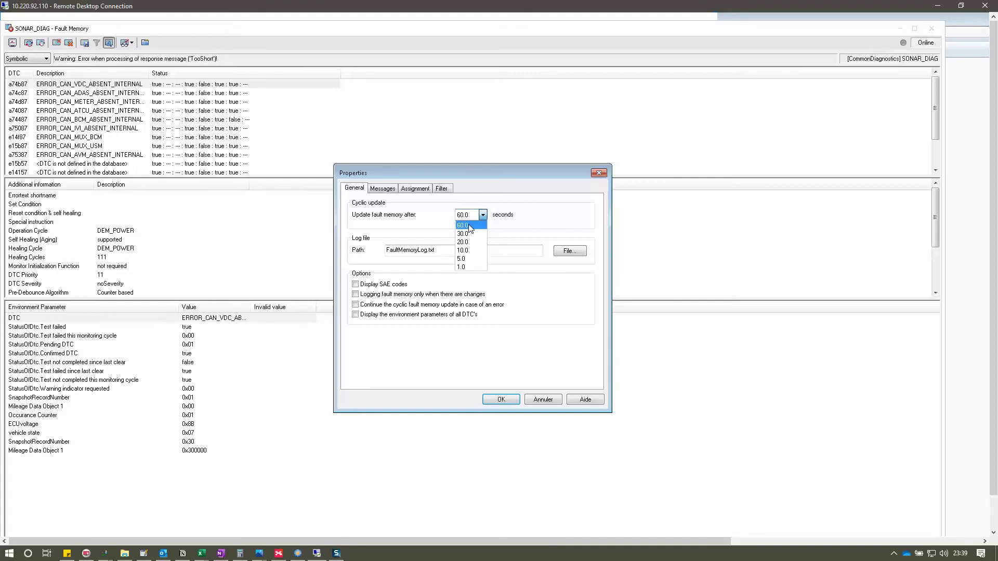
{"action": "left_click", "coordinate": [470, 226]}
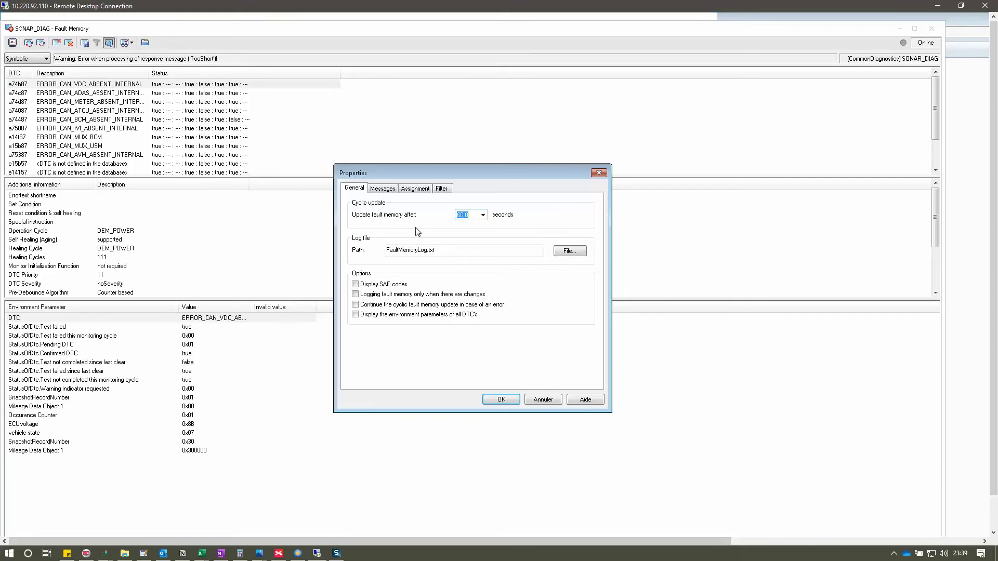
{"action": "left_click", "coordinate": [483, 215]}
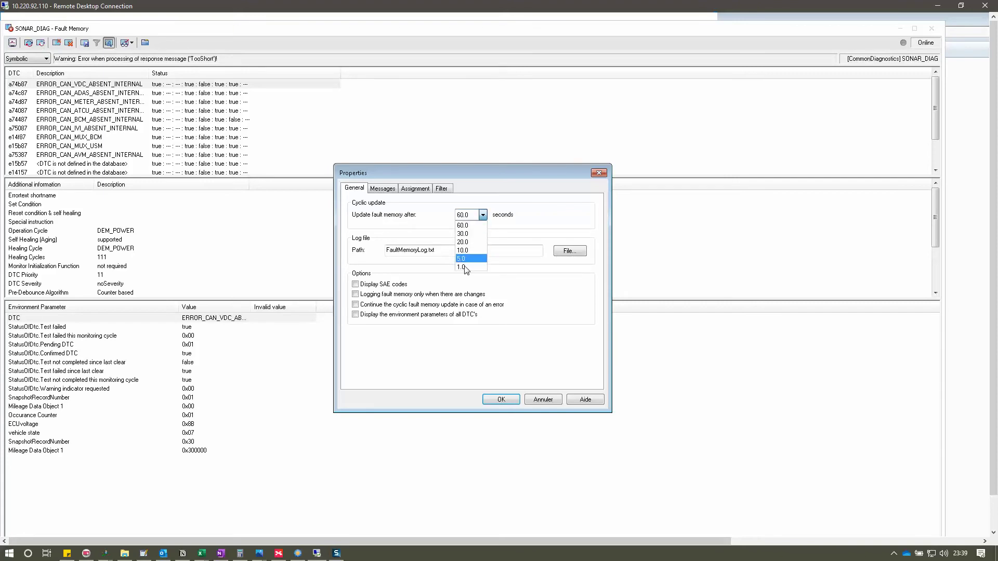
{"action": "left_click", "coordinate": [463, 266]}
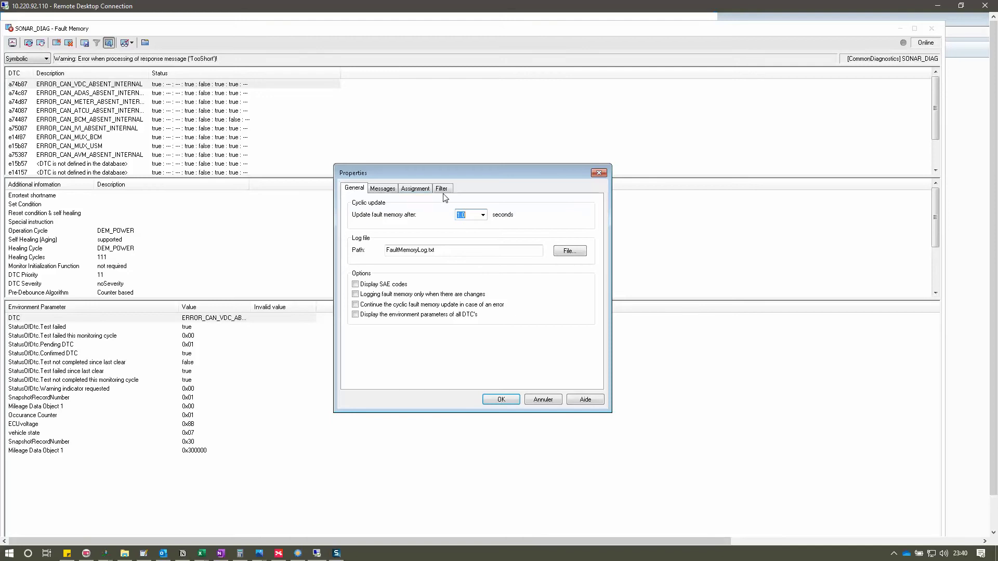
{"action": "left_click", "coordinate": [483, 216]}
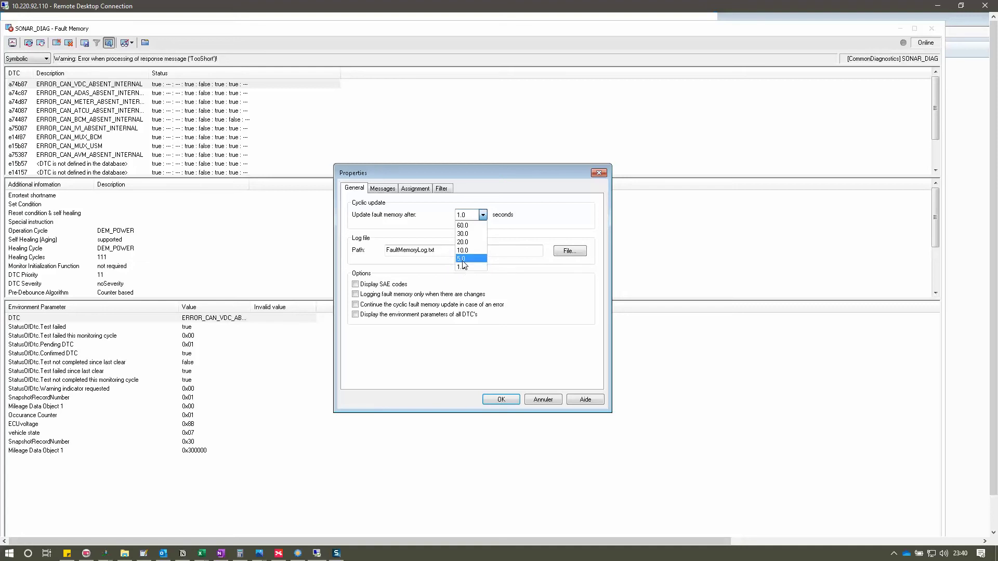
{"action": "left_click", "coordinate": [463, 259]}
{"action": "left_click", "coordinate": [500, 399]}
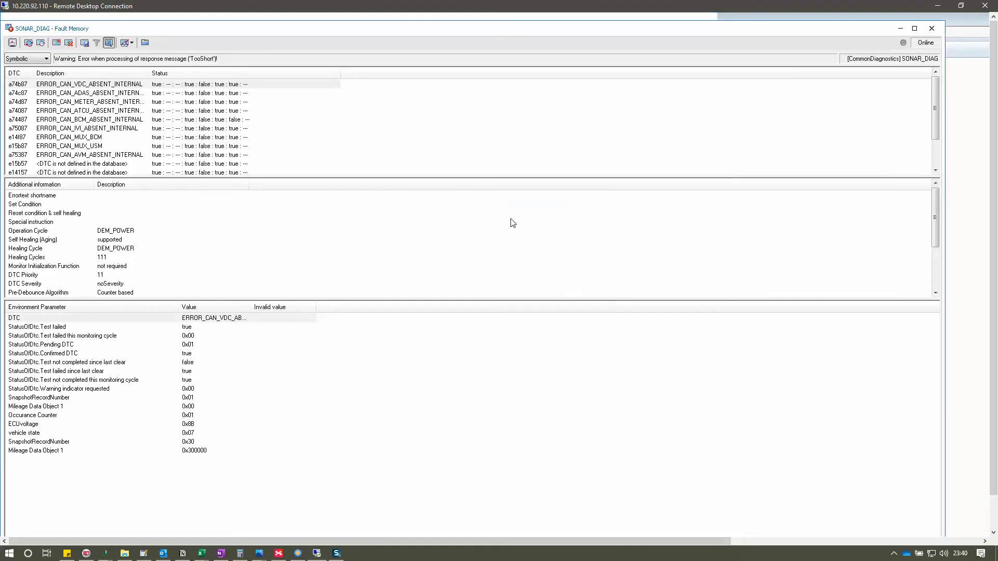
{"action": "left_click", "coordinate": [41, 45]}
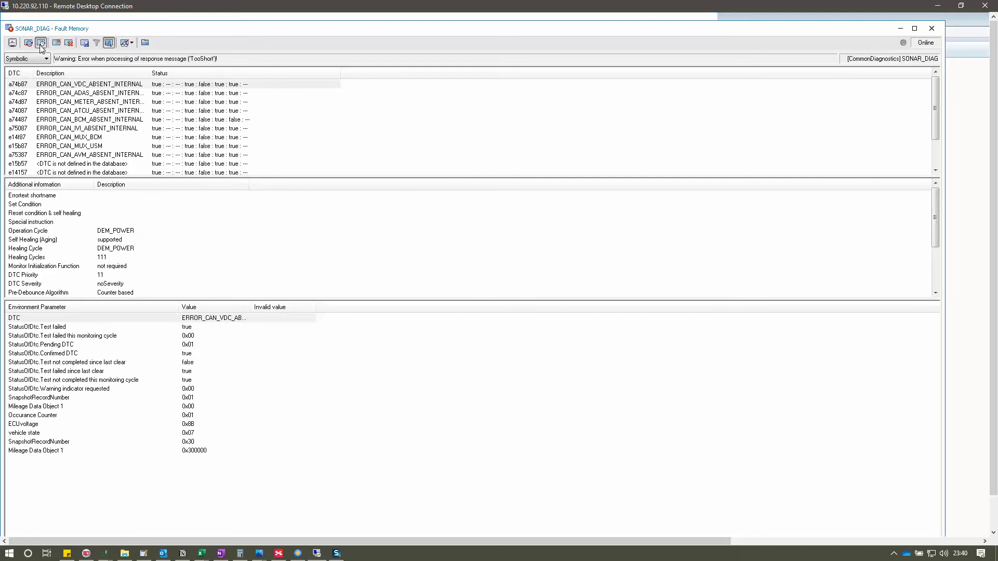
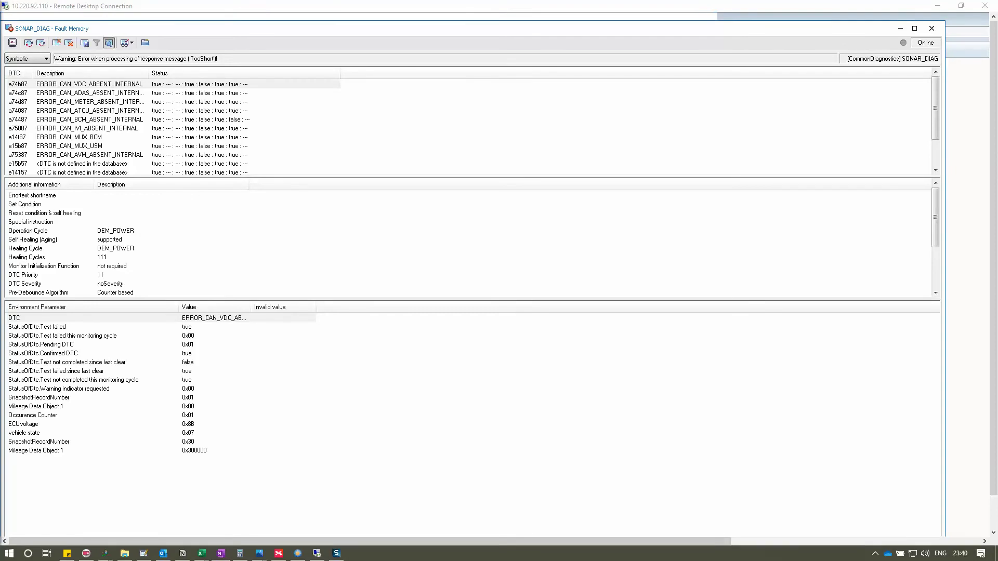
Display the details and environment parameters of DTC a75387 ERROR_CAN_AVM_ABSENT_INTERNAL and of DTC a74086
{"action": "left_click", "coordinate": [130, 30]}
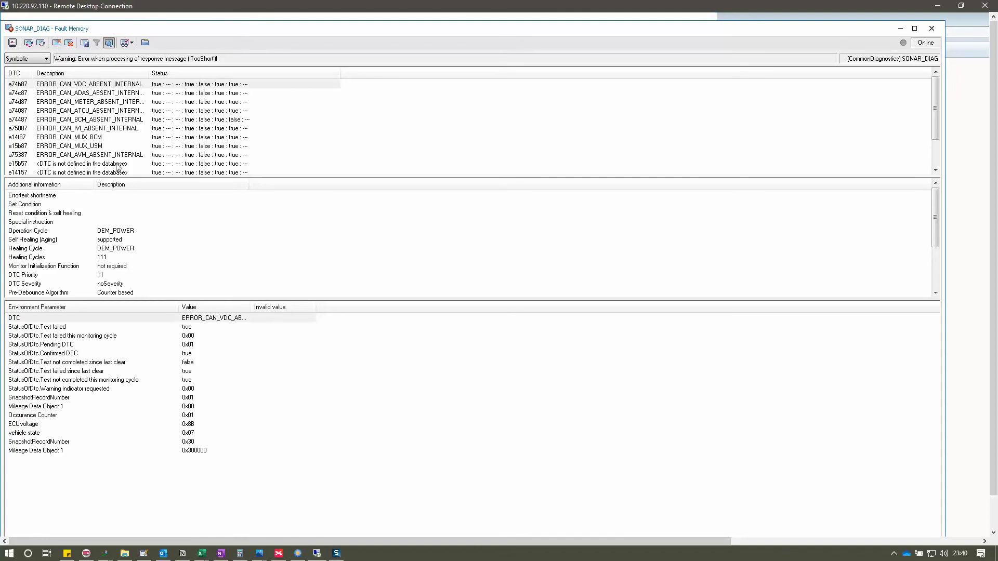
{"action": "left_click", "coordinate": [138, 156]}
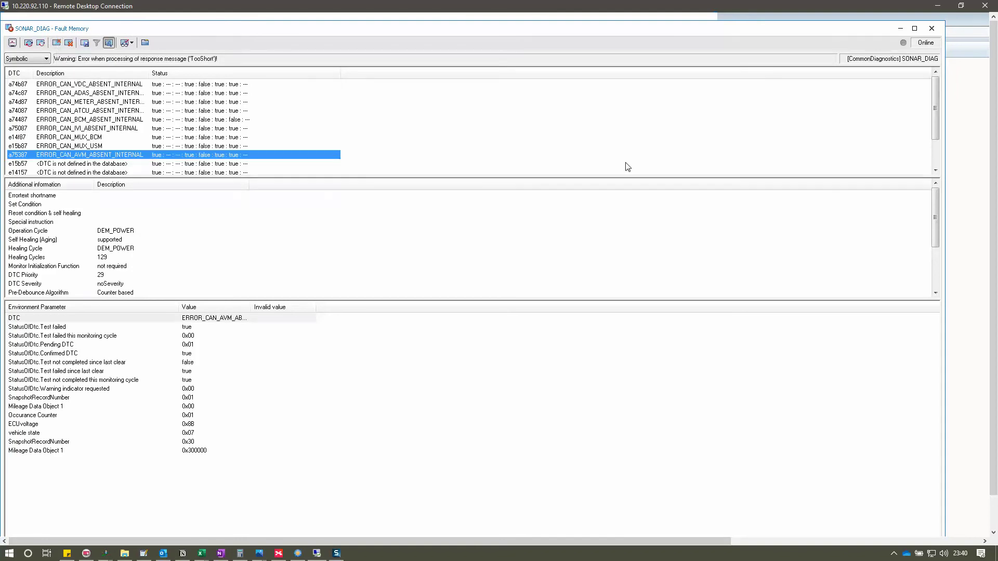
{"action": "left_click", "coordinate": [936, 149]}
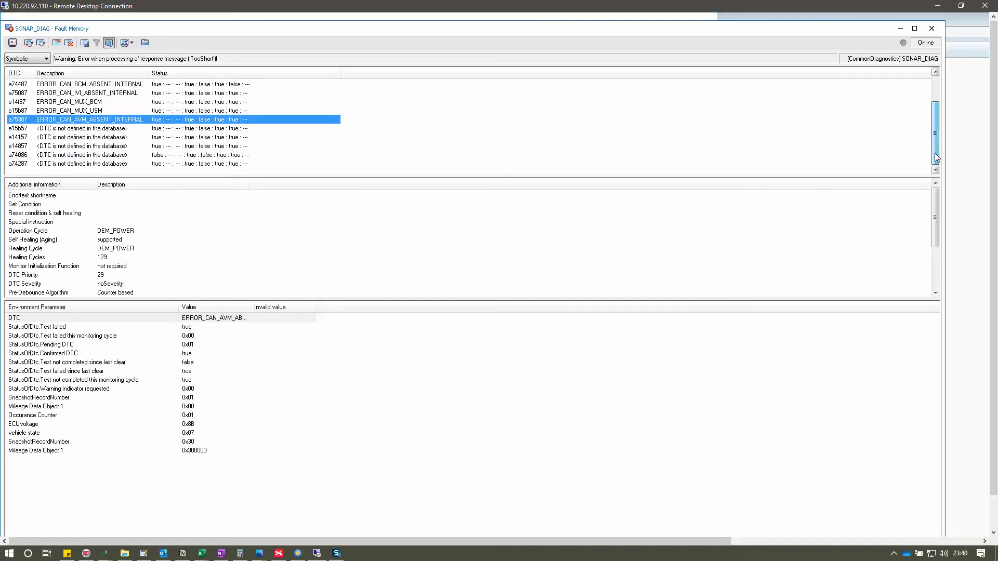
{"action": "left_click", "coordinate": [116, 155]}
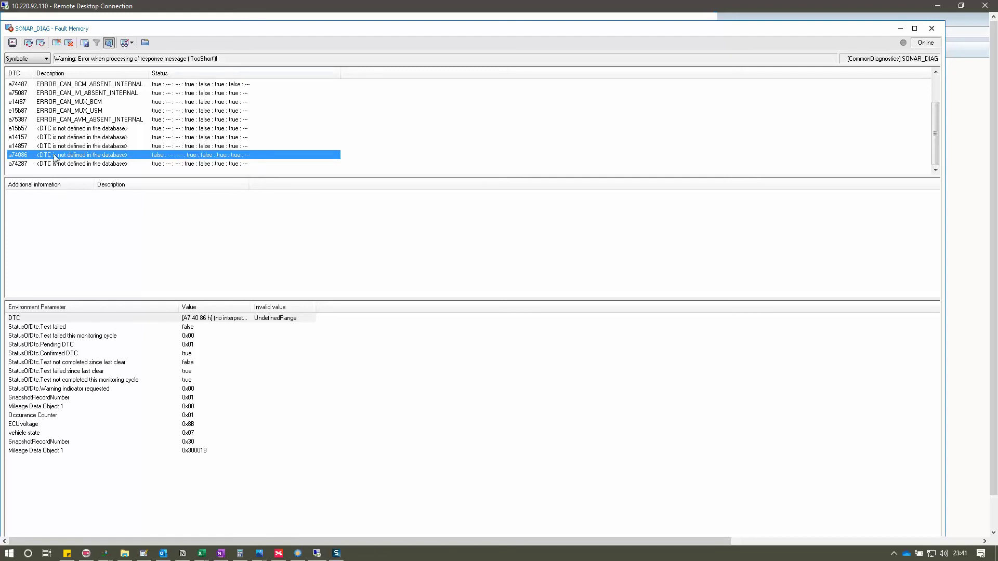
Delete the selected DTC a74086 from the SONAR_DIAG fault memory and review the remaining entries
{"action": "left_click", "coordinate": [57, 44]}
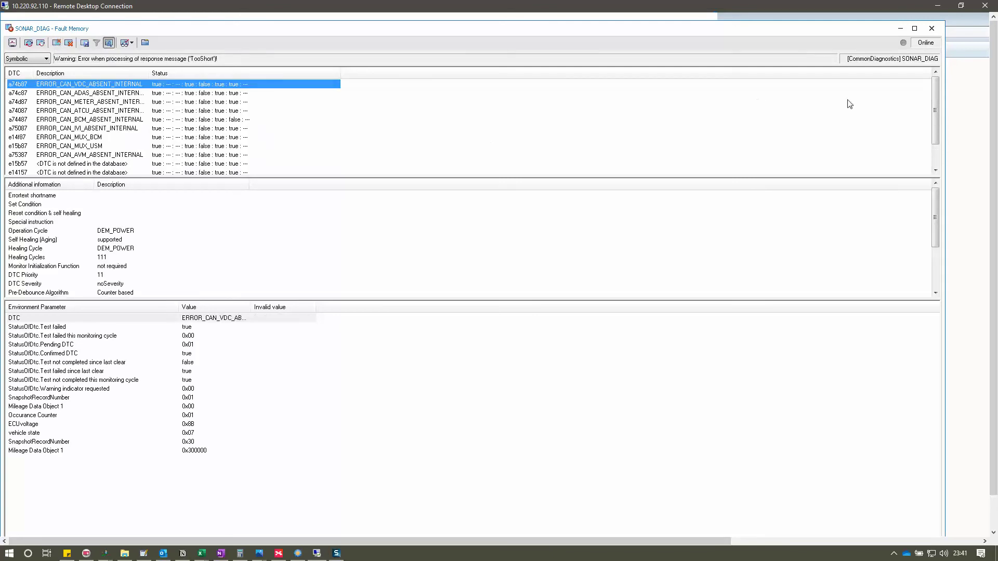
{"action": "left_click_drag", "start_coordinate": [934, 111], "coordinate": [925, 158]}
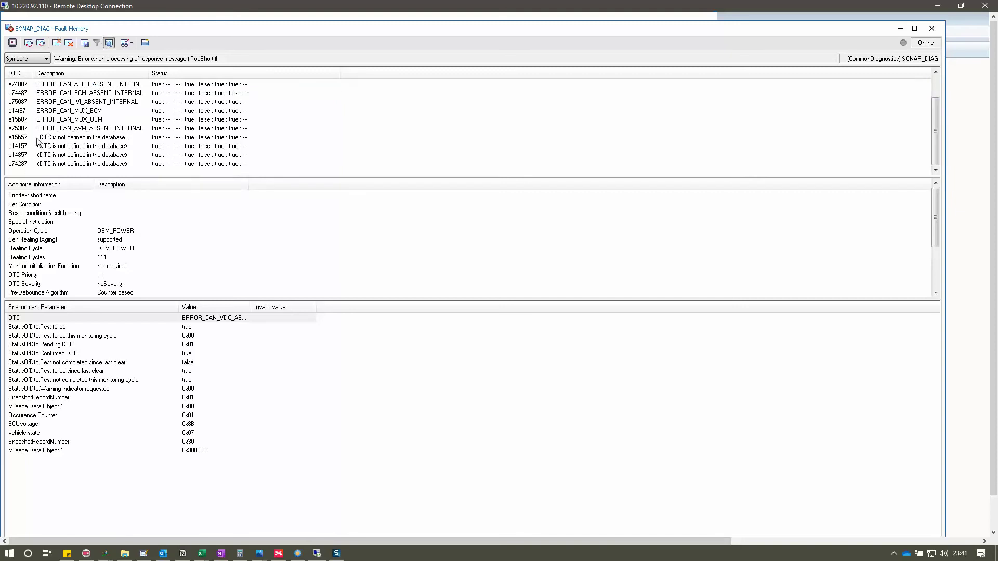
{"action": "left_click", "coordinate": [57, 47]}
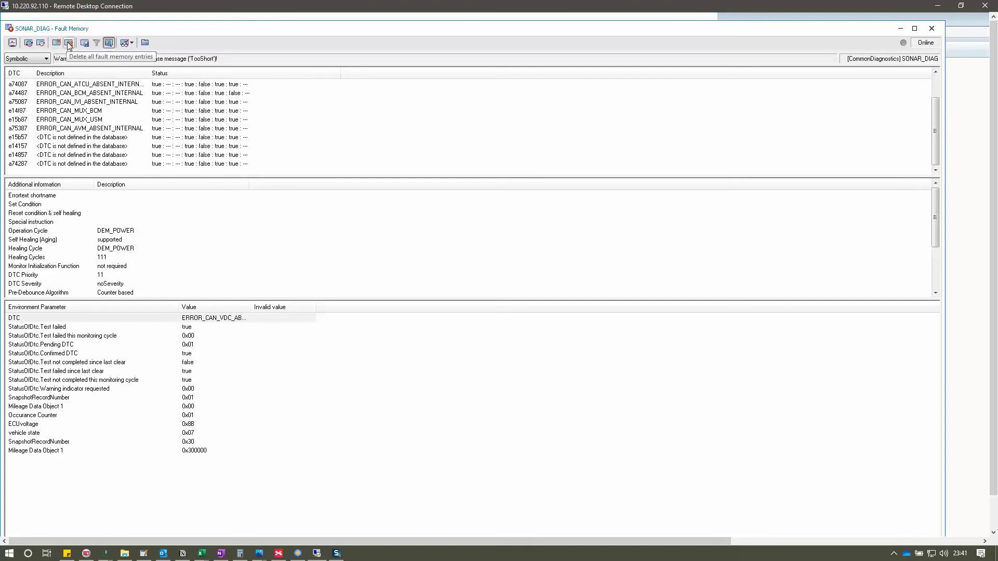
Delete all entries from the SONAR_DIAG fault memory and update the identified error entries
{"action": "left_click", "coordinate": [131, 130]}
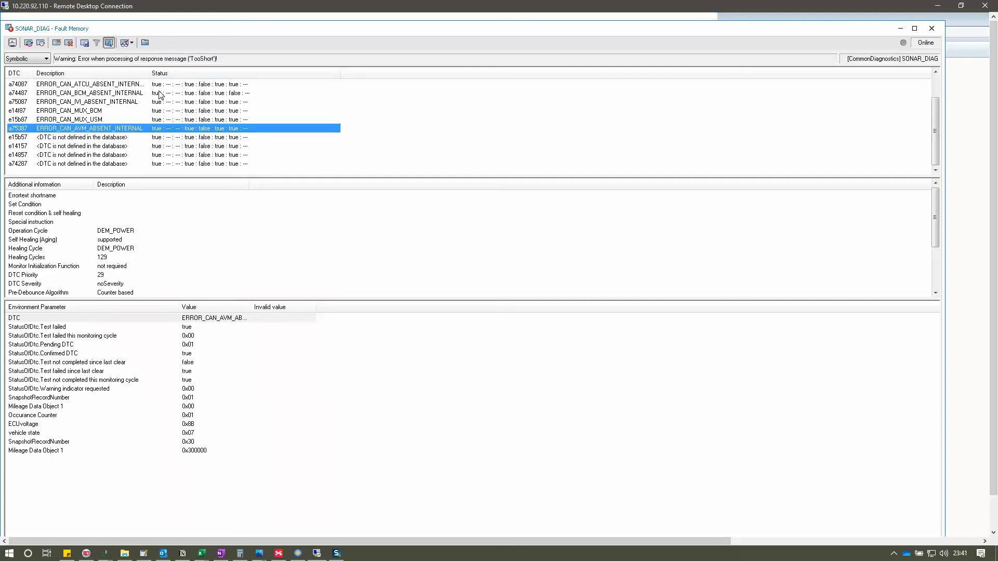
{"action": "mouse_move", "coordinate": [159, 94]}
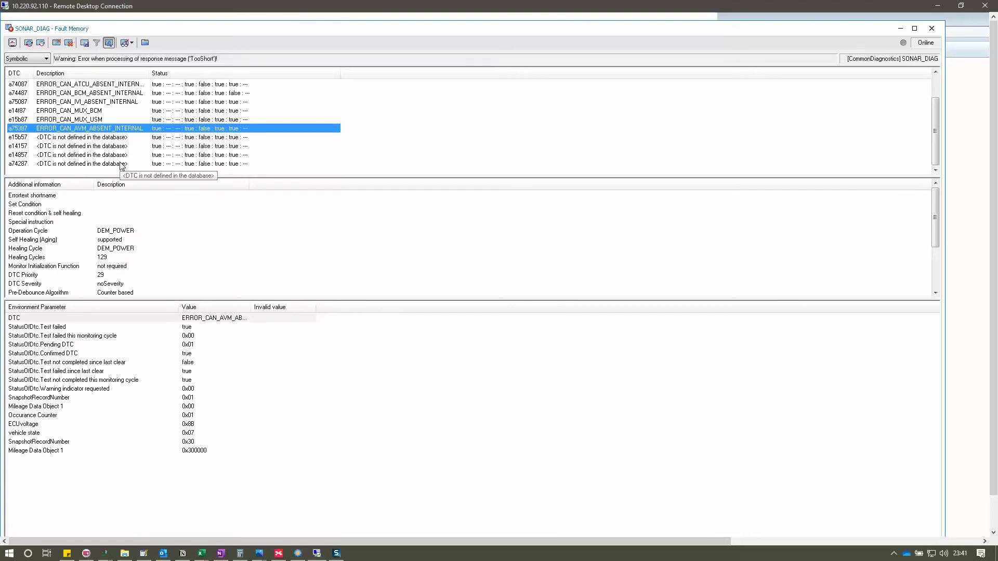
{"action": "left_click", "coordinate": [69, 44]}
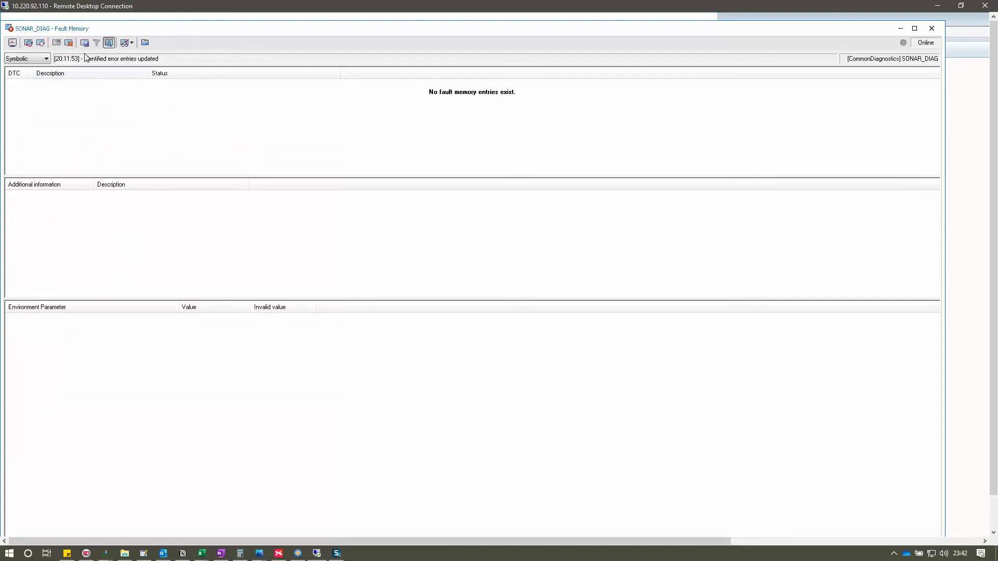
{"action": "left_click", "coordinate": [68, 44]}
{"action": "left_click", "coordinate": [30, 47]}
View the fault memory's general properties and the Identified and Supported readout choices, leaving both unchanged
{"action": "left_click", "coordinate": [146, 45]}
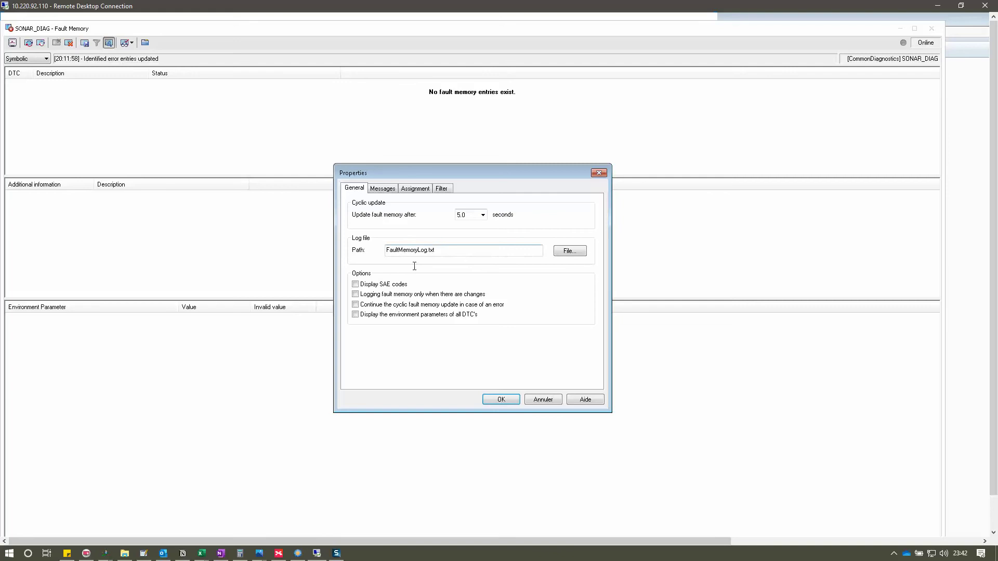
{"action": "key", "text": "Escape"}
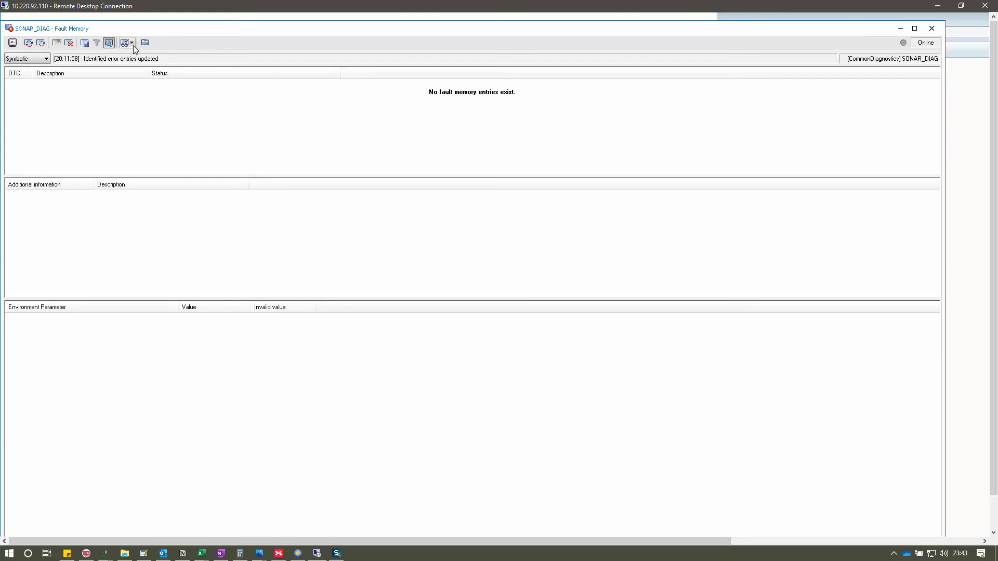
{"action": "left_click", "coordinate": [131, 44]}
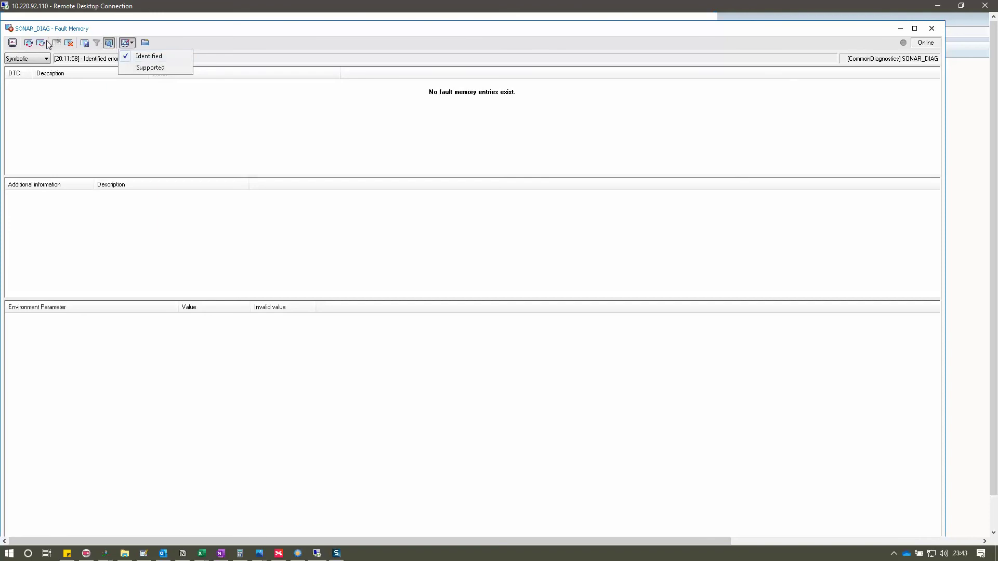
{"action": "left_click", "coordinate": [85, 97]}
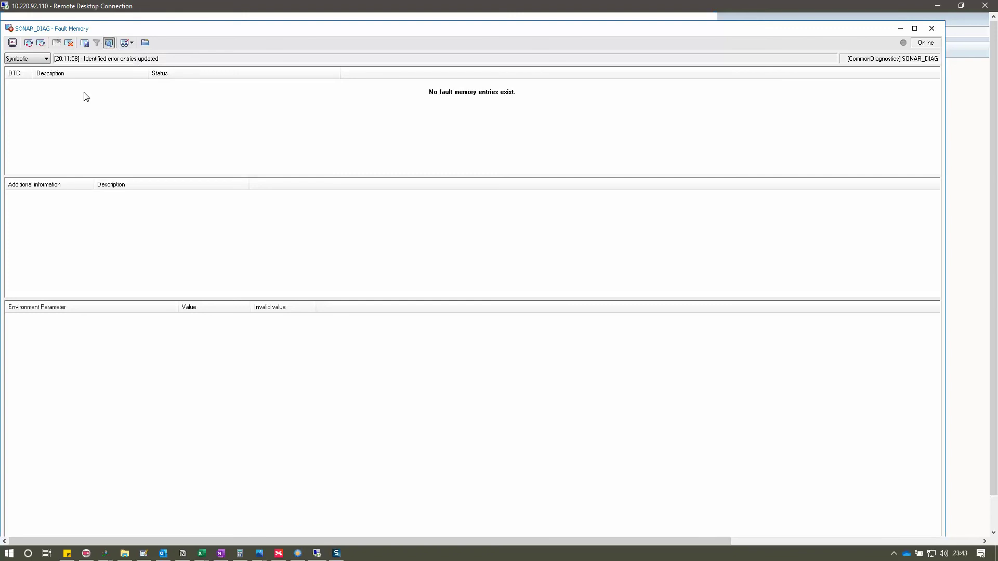
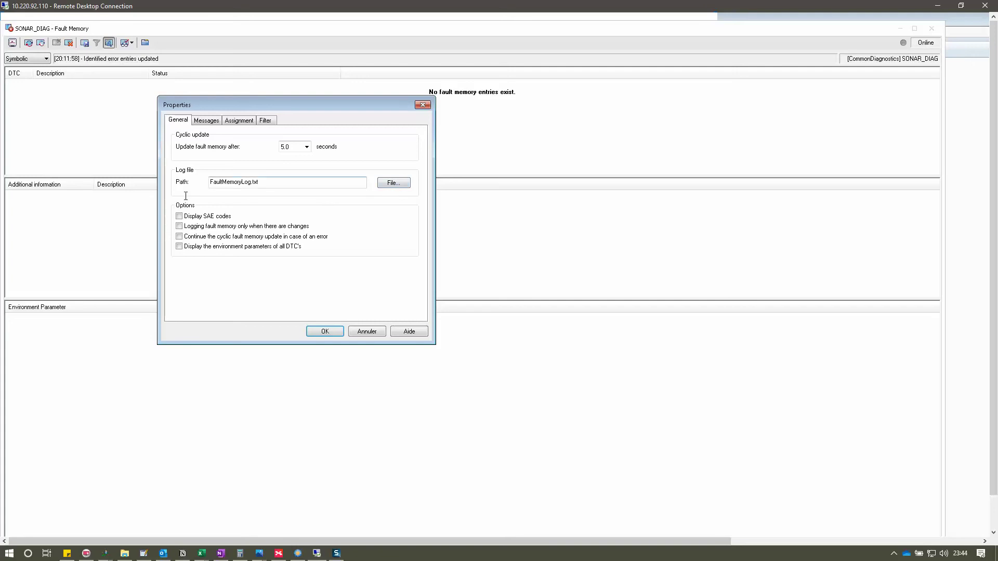
View the Supported, Environment data, Delete single and Delete all default messages in the fault memory properties
{"action": "left_click", "coordinate": [210, 186]}
{"action": "left_click", "coordinate": [206, 122]}
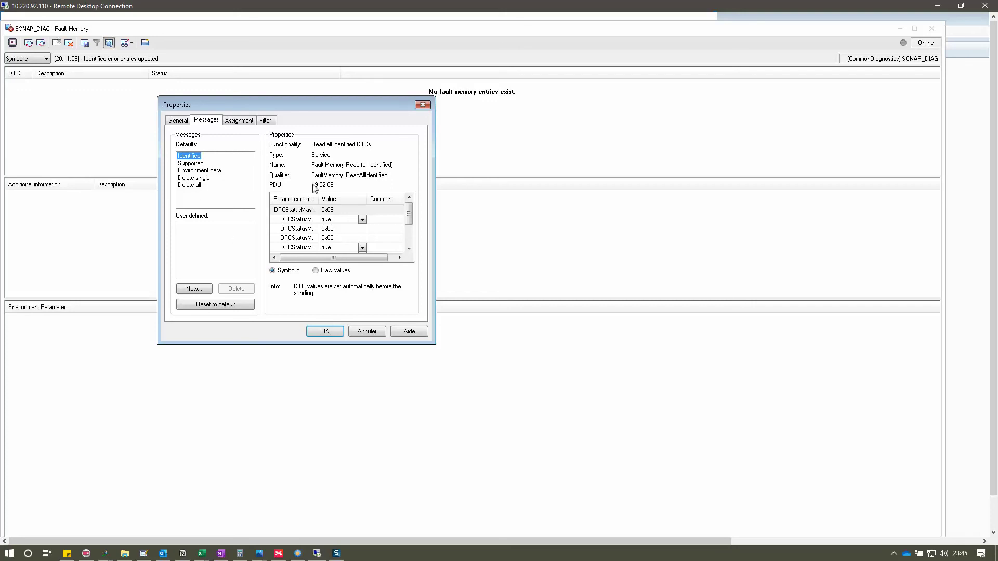
{"action": "left_click", "coordinate": [201, 165]}
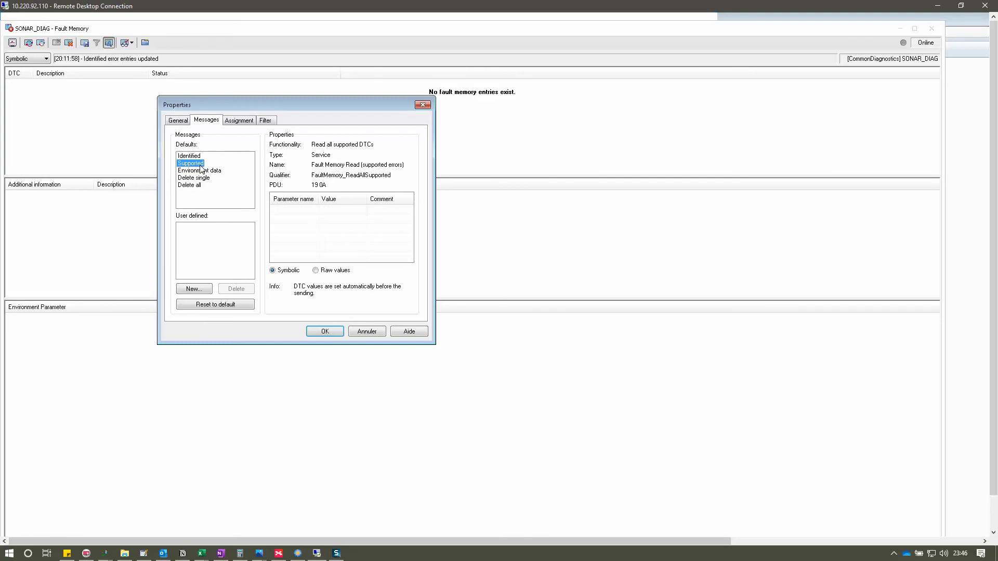
{"action": "left_click", "coordinate": [199, 172]}
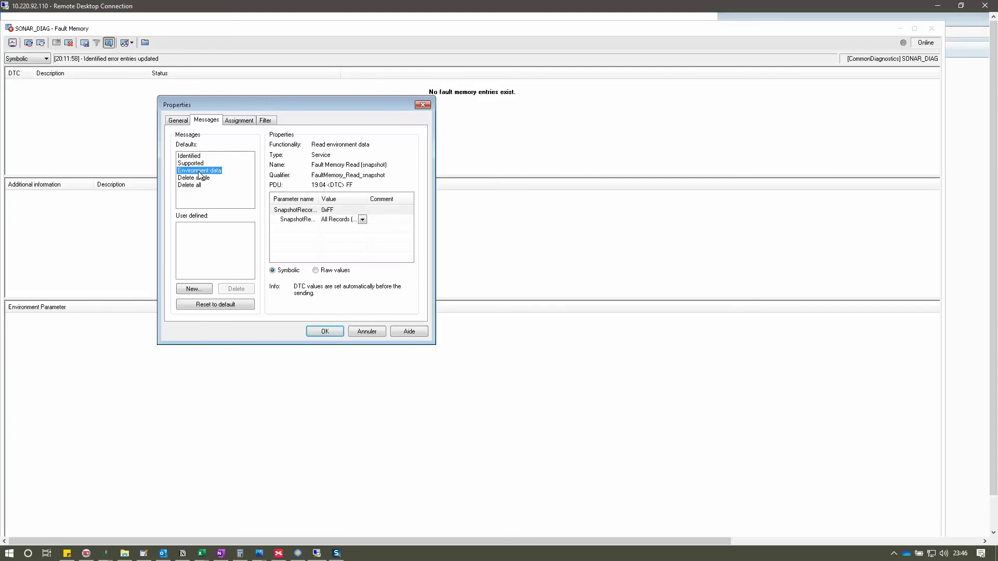
{"action": "left_click", "coordinate": [199, 178]}
{"action": "left_click", "coordinate": [199, 186]}
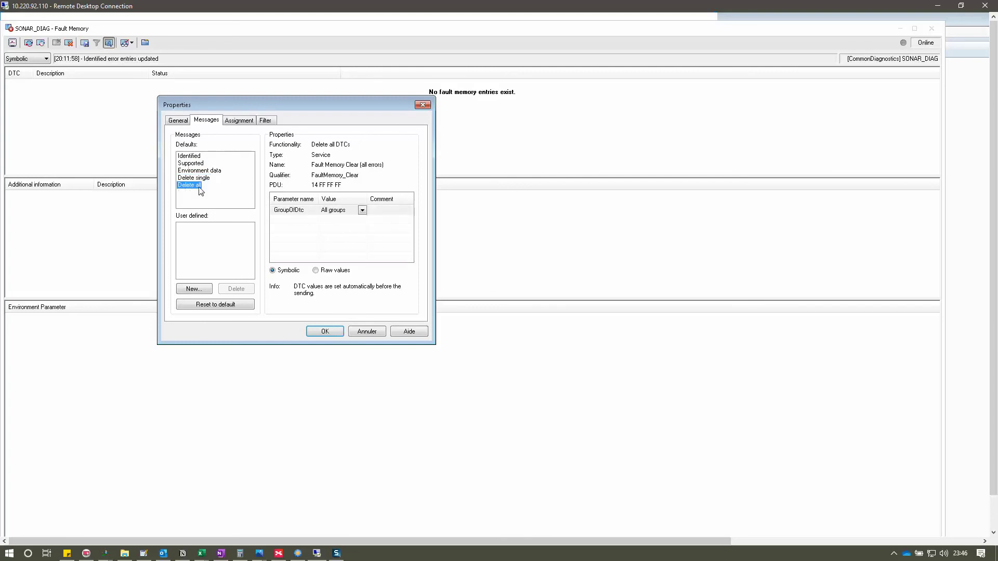
Display the Identified message's parameters and widen the Parameter name column to fit the DTCStatusMask names
{"action": "left_click", "coordinate": [191, 157]}
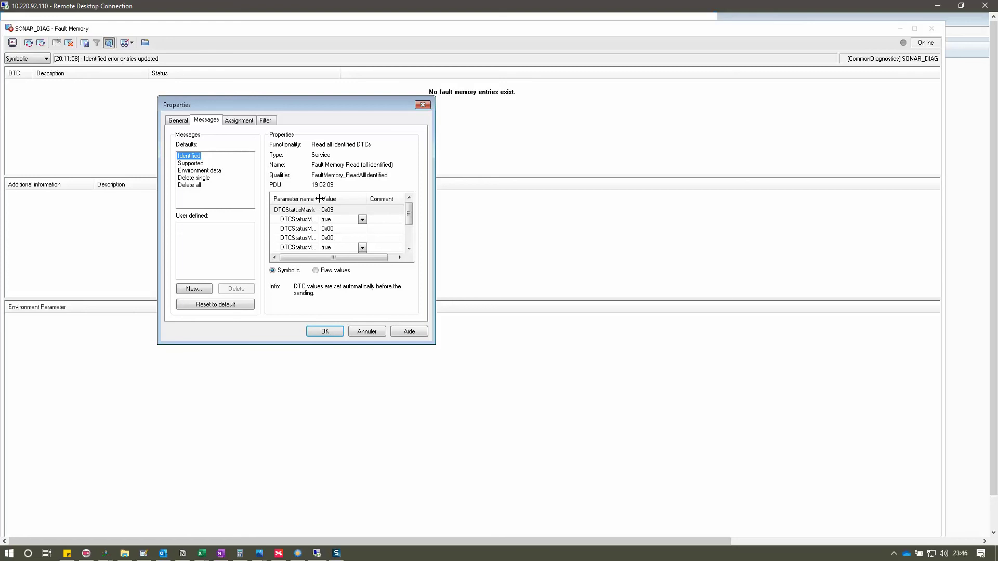
{"action": "left_click_drag", "start_coordinate": [320, 197], "coordinate": [361, 194]}
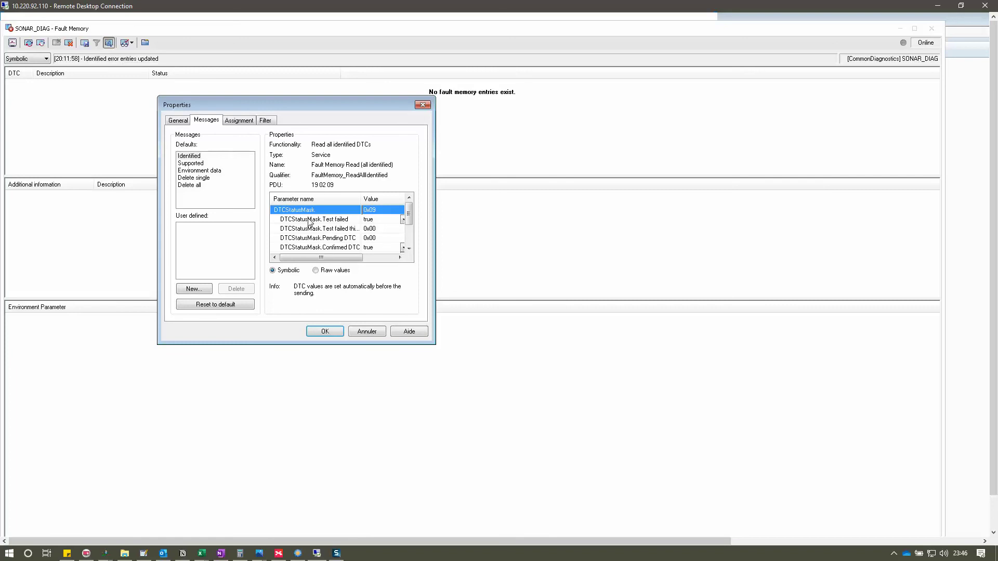
{"action": "left_click_drag", "start_coordinate": [361, 199], "coordinate": [332, 202]}
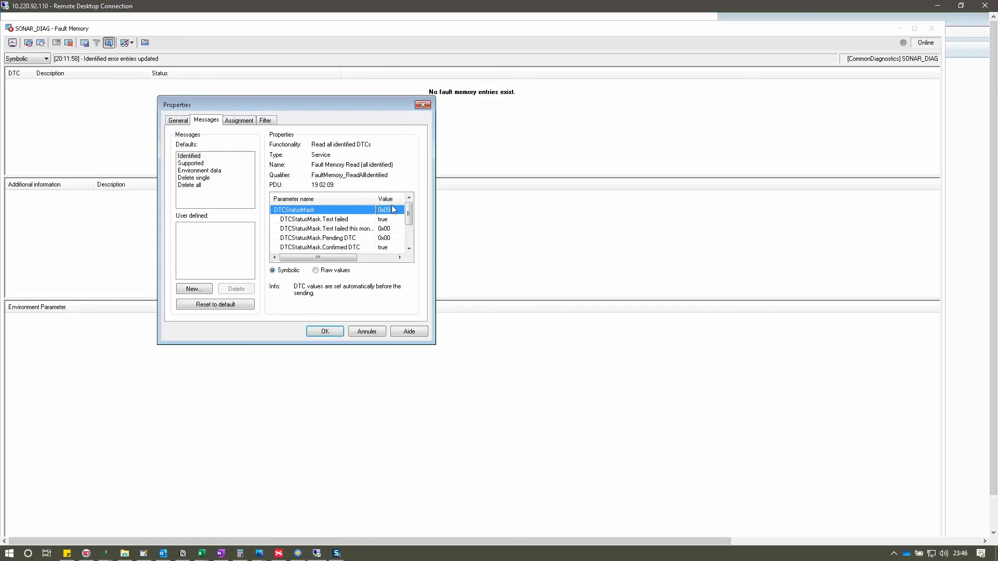
{"action": "left_click_drag", "start_coordinate": [347, 258], "coordinate": [359, 258]}
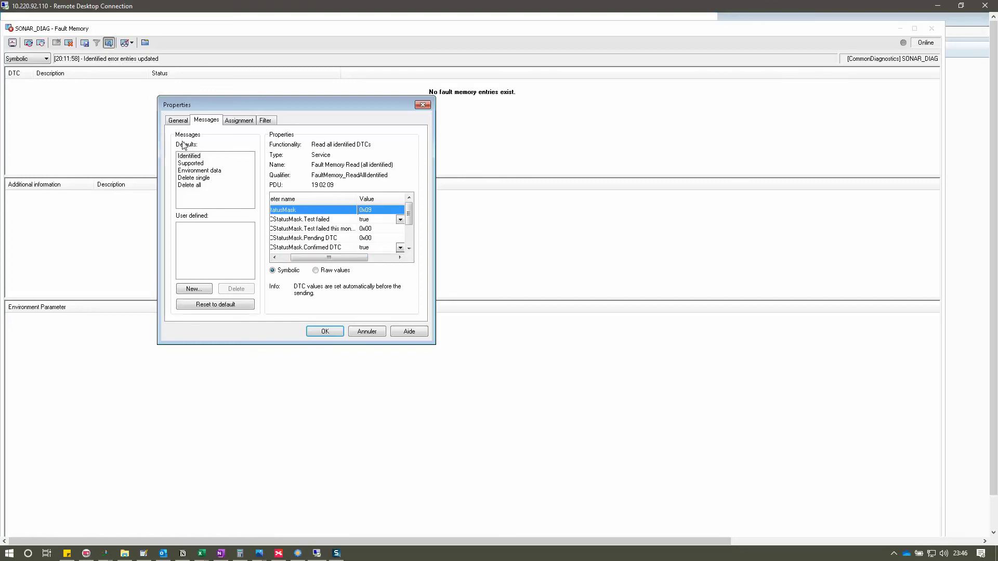
{"action": "mouse_move", "coordinate": [333, 260]}
{"action": "left_mouse_down"}
{"action": "mouse_move", "coordinate": [322, 260]}
{"action": "mouse_move", "coordinate": [371, 263]}
{"action": "mouse_move", "coordinate": [345, 264]}
{"action": "left_mouse_up"}
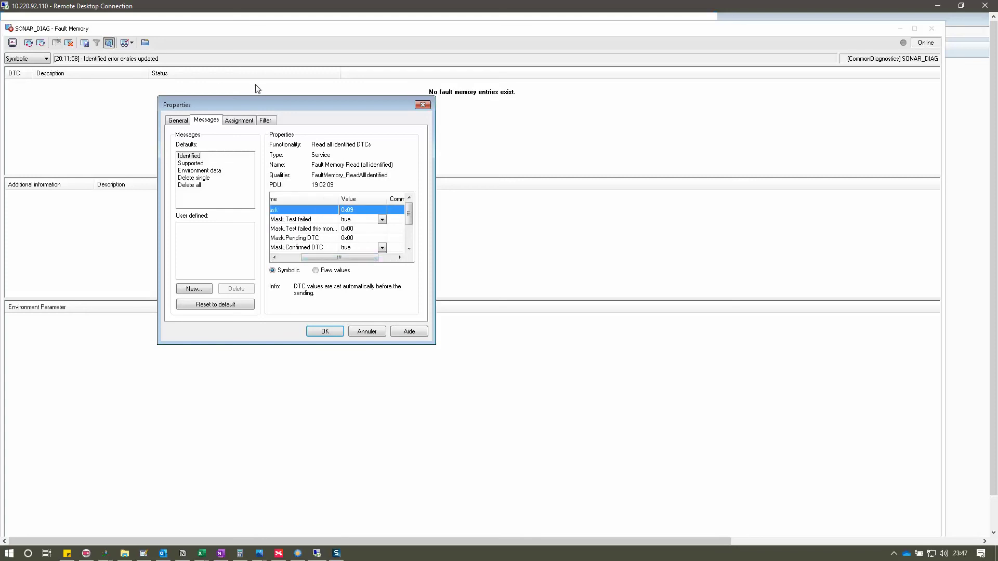
{"action": "left_click_drag", "start_coordinate": [363, 258], "coordinate": [326, 265]}
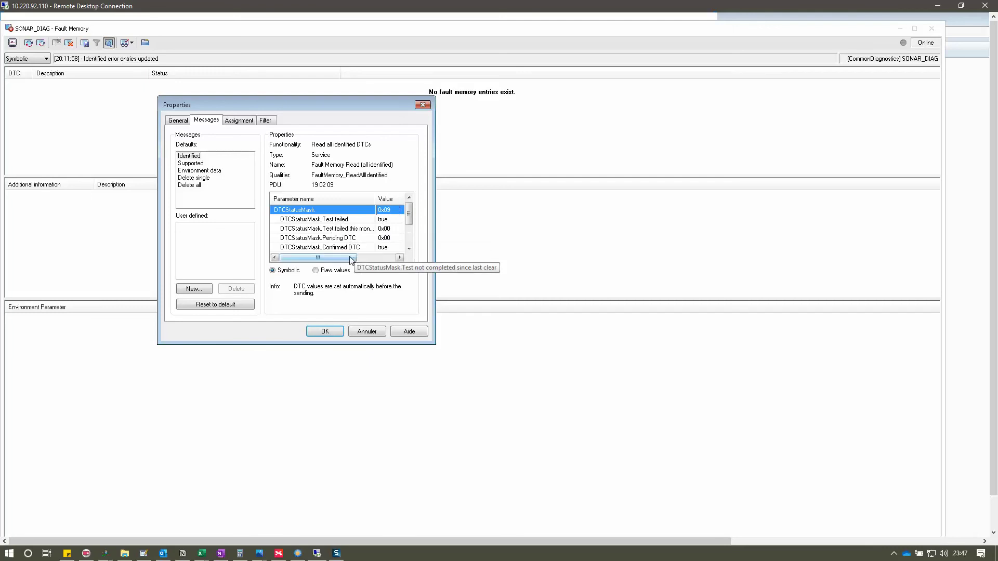
{"action": "left_click_drag", "start_coordinate": [352, 259], "coordinate": [376, 261]}
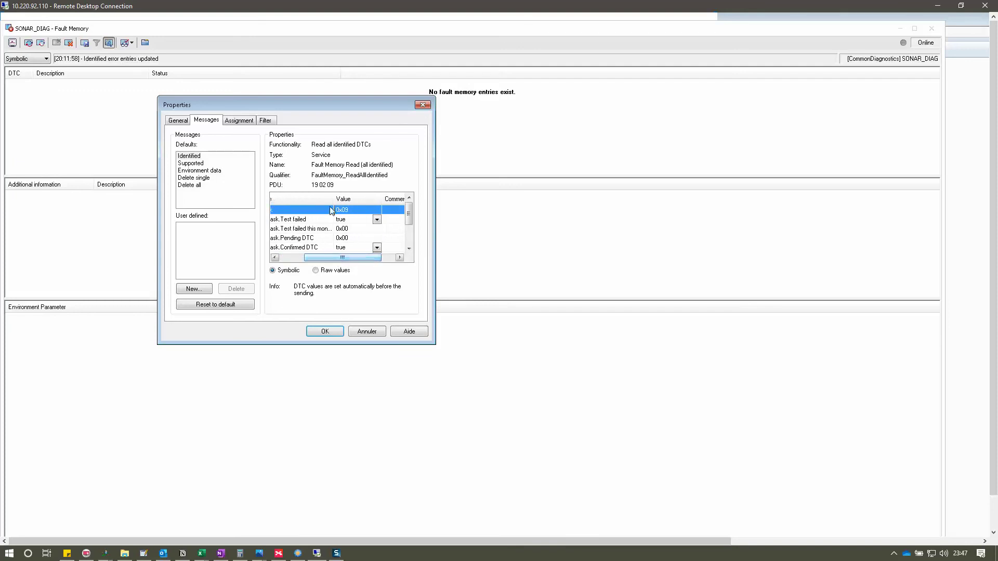
{"action": "left_click_drag", "start_coordinate": [355, 200], "coordinate": [384, 201]}
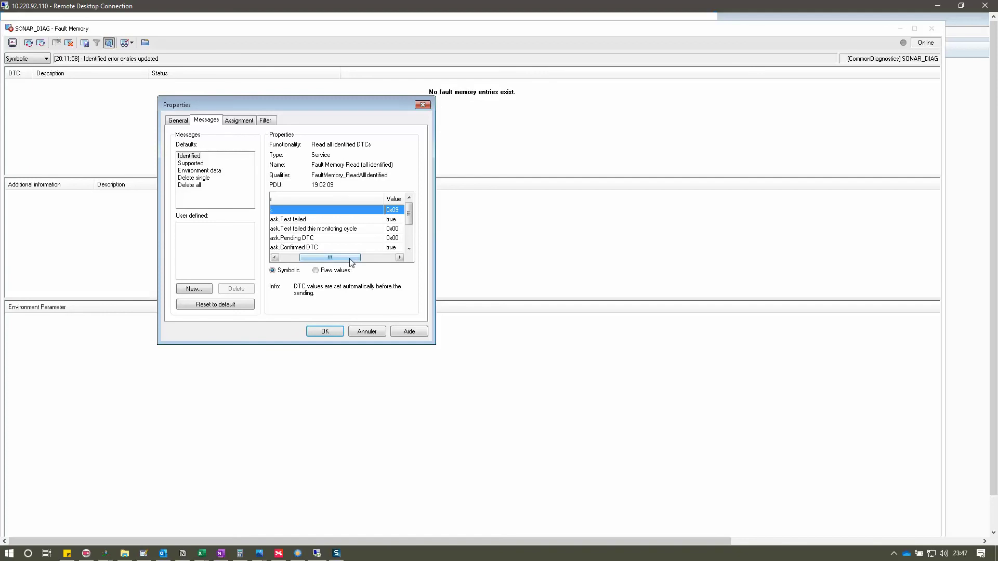
Examine the Identified message's DTCStatusMask parameters and their values, from Test failed through Warning indicator requested
{"action": "left_click_drag", "start_coordinate": [352, 263], "coordinate": [350, 263]}
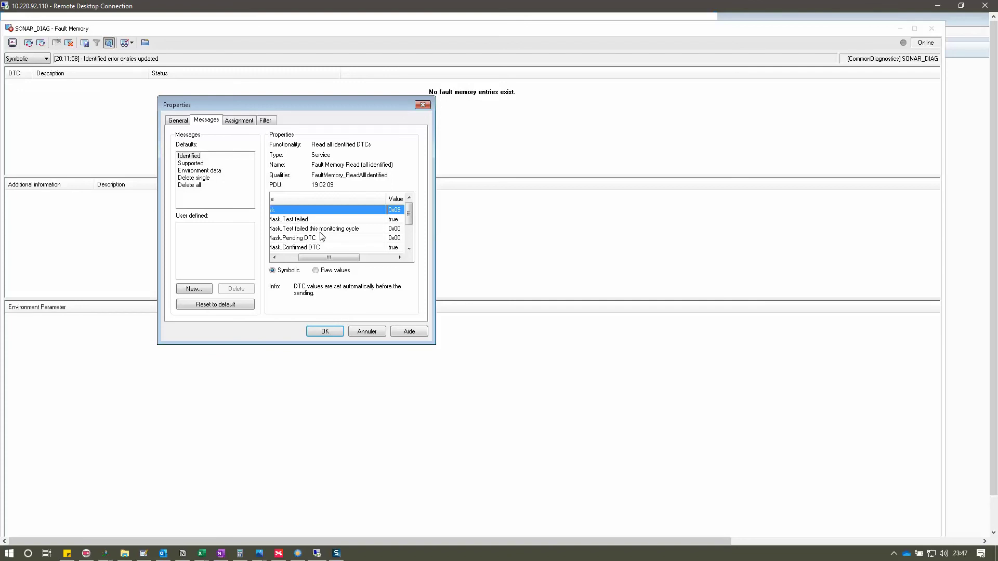
{"action": "left_click_drag", "start_coordinate": [330, 258], "coordinate": [323, 258]}
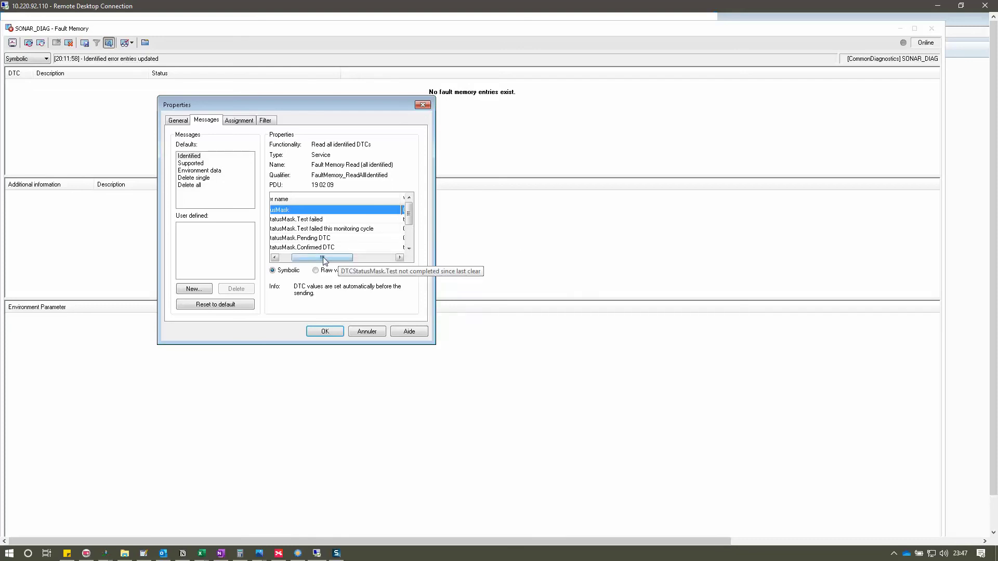
{"action": "left_click_drag", "start_coordinate": [322, 260], "coordinate": [314, 259]}
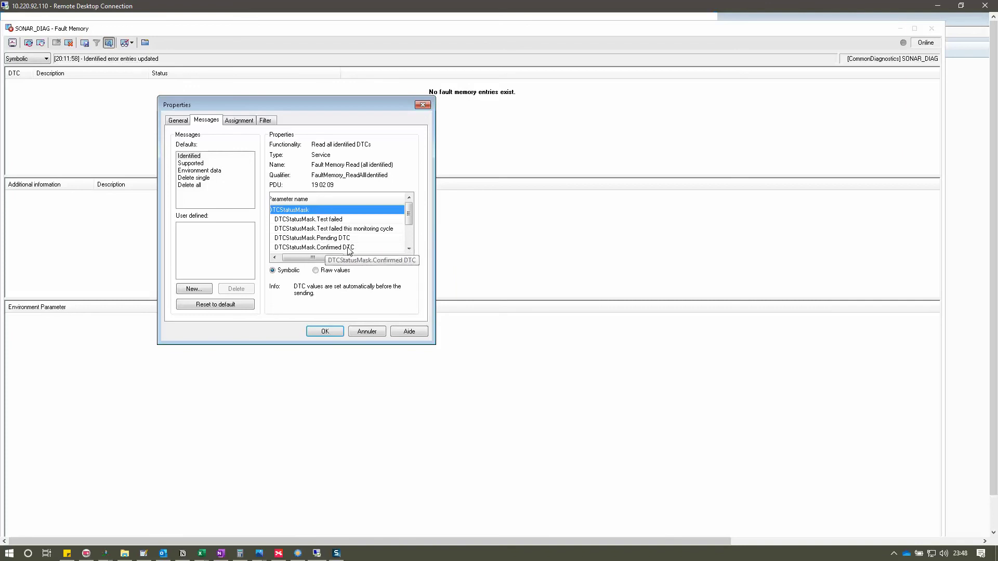
{"action": "left_click_drag", "start_coordinate": [317, 258], "coordinate": [337, 259]}
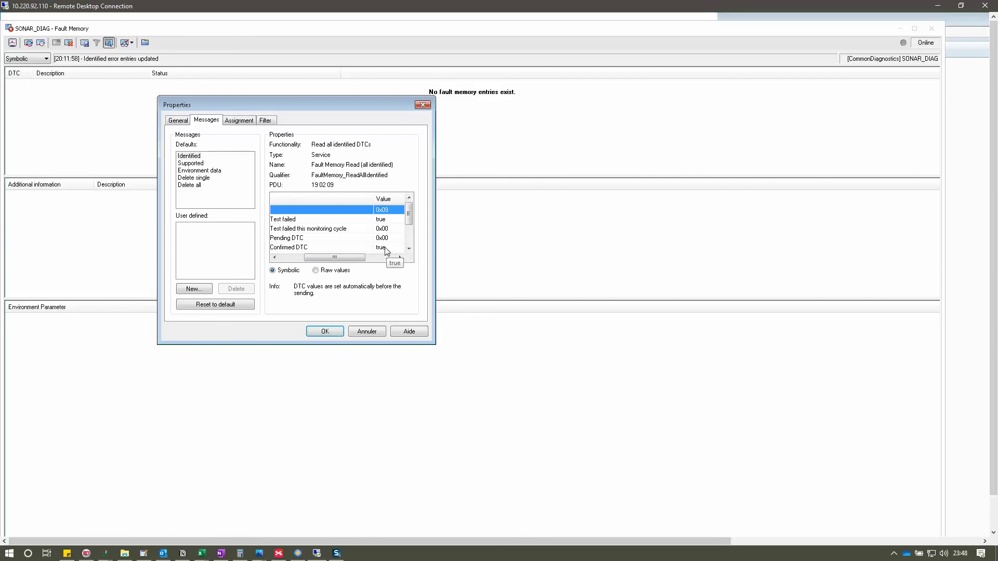
{"action": "double_click", "coordinate": [410, 249]}
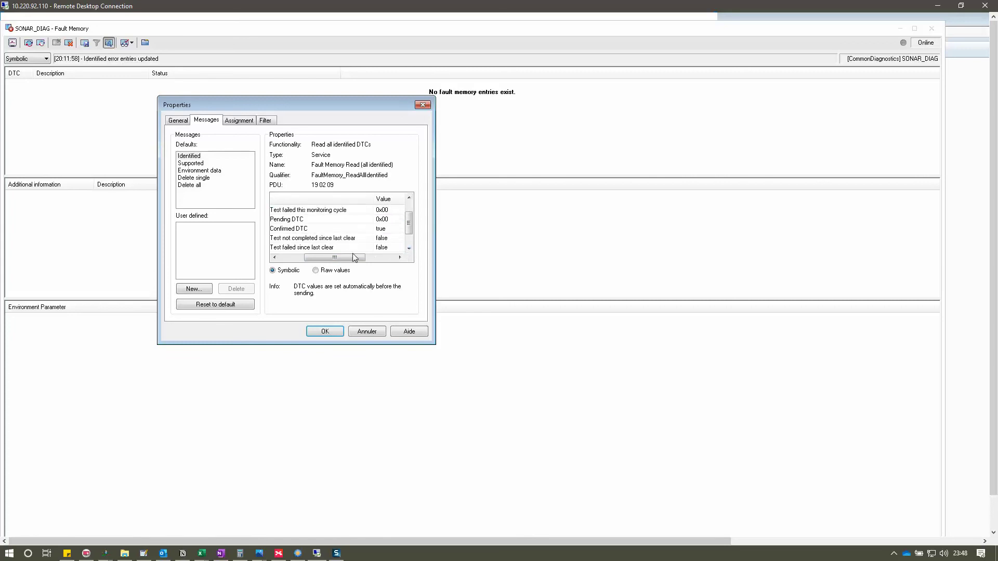
{"action": "left_click_drag", "start_coordinate": [342, 259], "coordinate": [333, 260]}
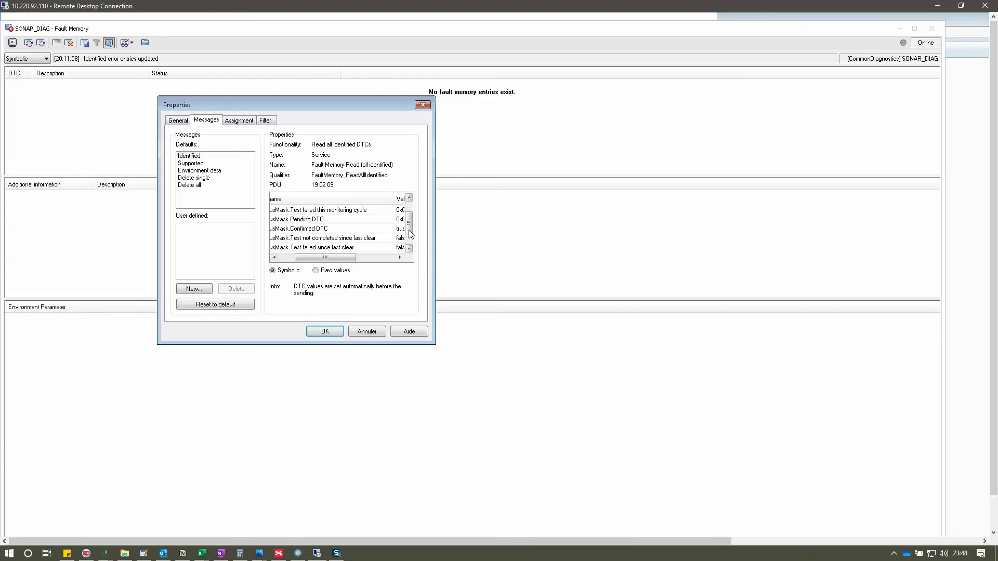
{"action": "scroll", "coordinate": [409, 234], "scroll_direction": "down", "scroll_amount": 1}
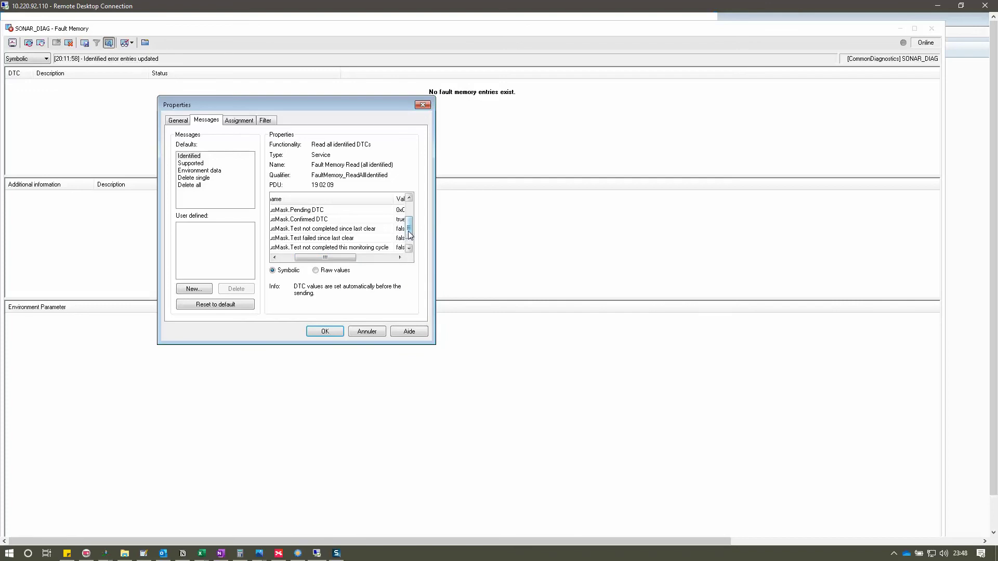
{"action": "scroll", "coordinate": [409, 234], "scroll_direction": "down", "scroll_amount": 1}
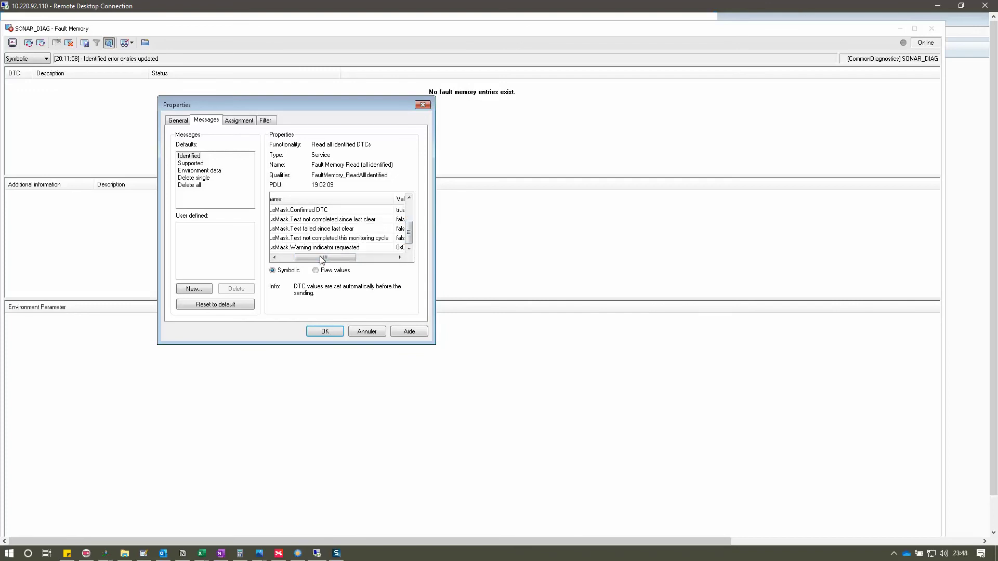
{"action": "scroll", "coordinate": [322, 259], "scroll_direction": "left", "scroll_amount": 3}
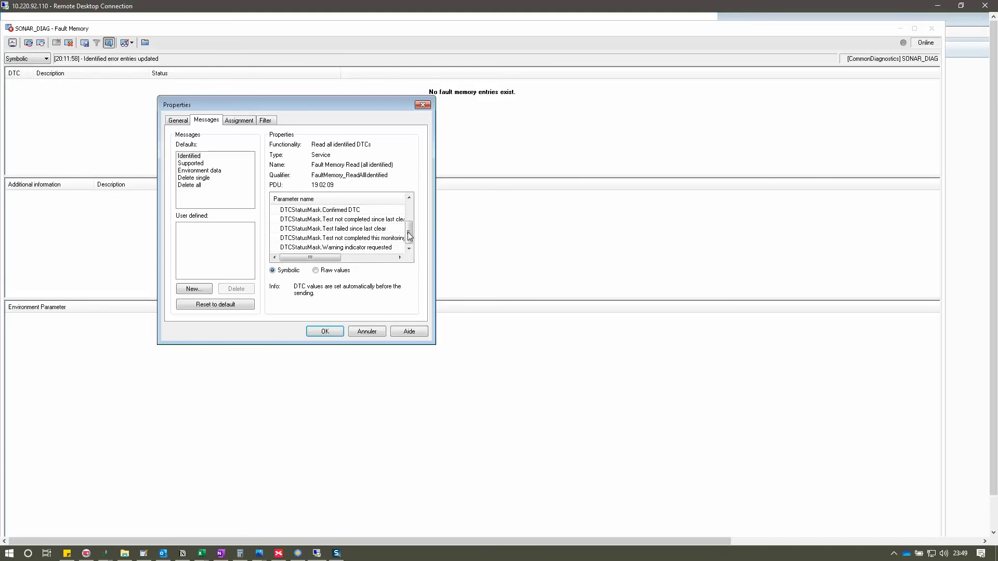
{"action": "left_click_drag", "start_coordinate": [410, 230], "coordinate": [410, 213]}
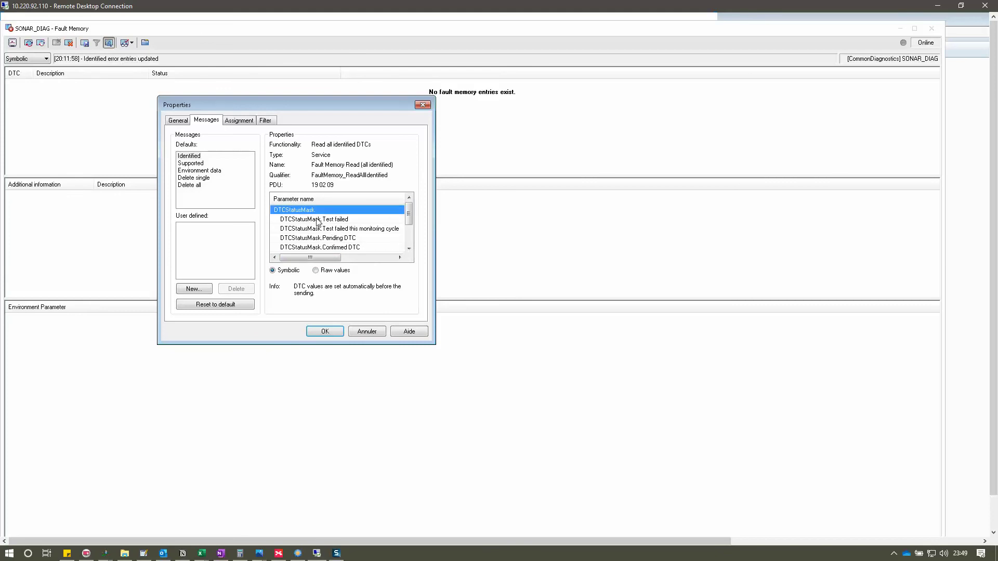
{"action": "left_click", "coordinate": [376, 260]}
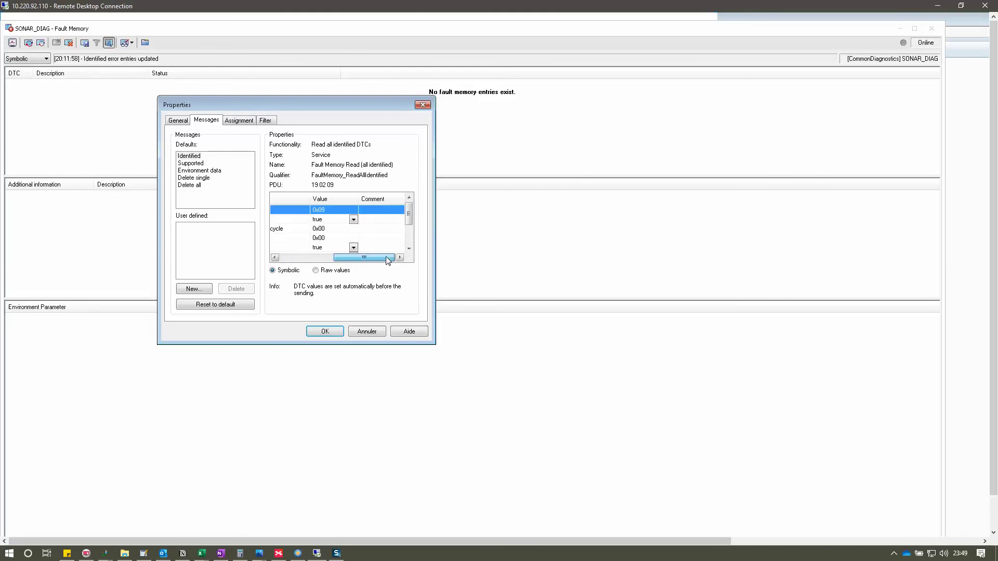
{"action": "scroll", "coordinate": [410, 229], "scroll_direction": "down", "scroll_amount": 3}
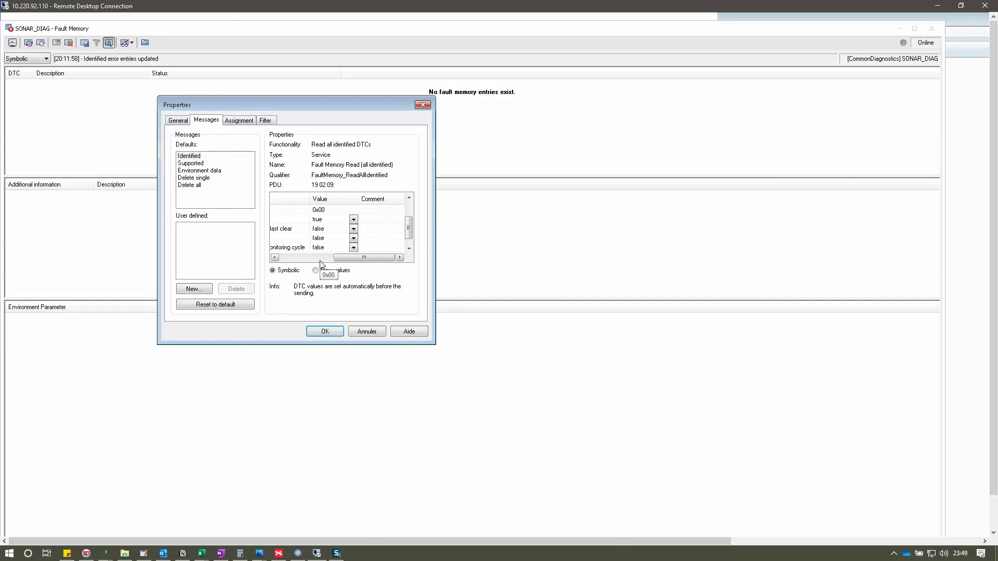
Review each default message from Identified through Delete all, comparing the functionality, service qualifier, PDU and parameters behind each one
{"action": "left_click", "coordinate": [193, 156]}
{"action": "left_click", "coordinate": [195, 163]}
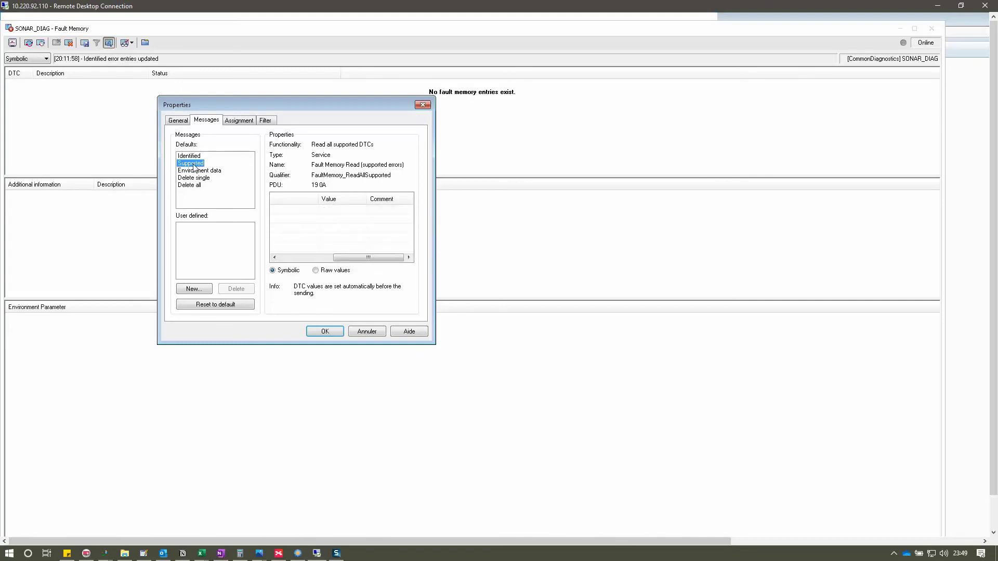
{"action": "left_click", "coordinate": [195, 172]}
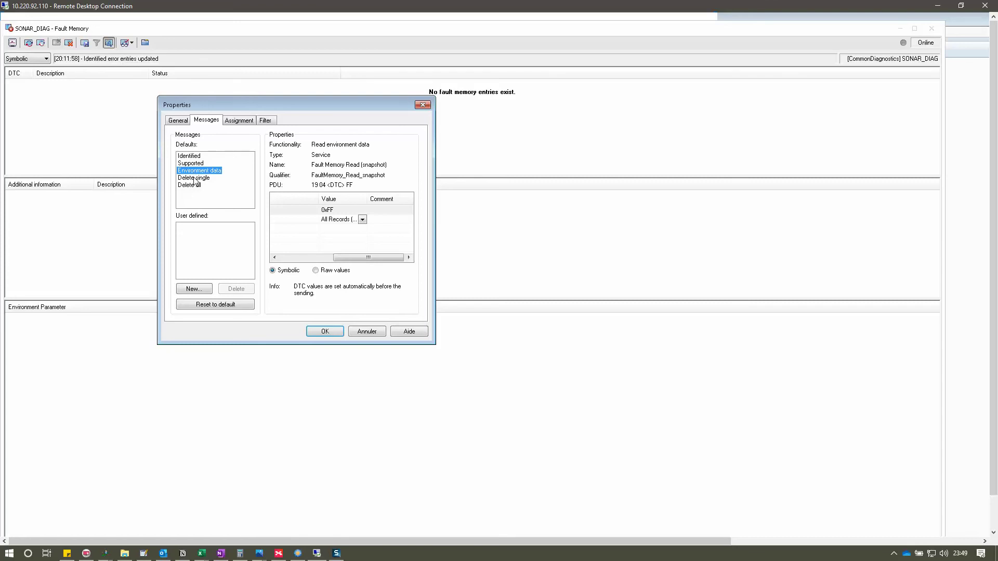
{"action": "left_click", "coordinate": [194, 179]}
{"action": "left_click", "coordinate": [195, 186]}
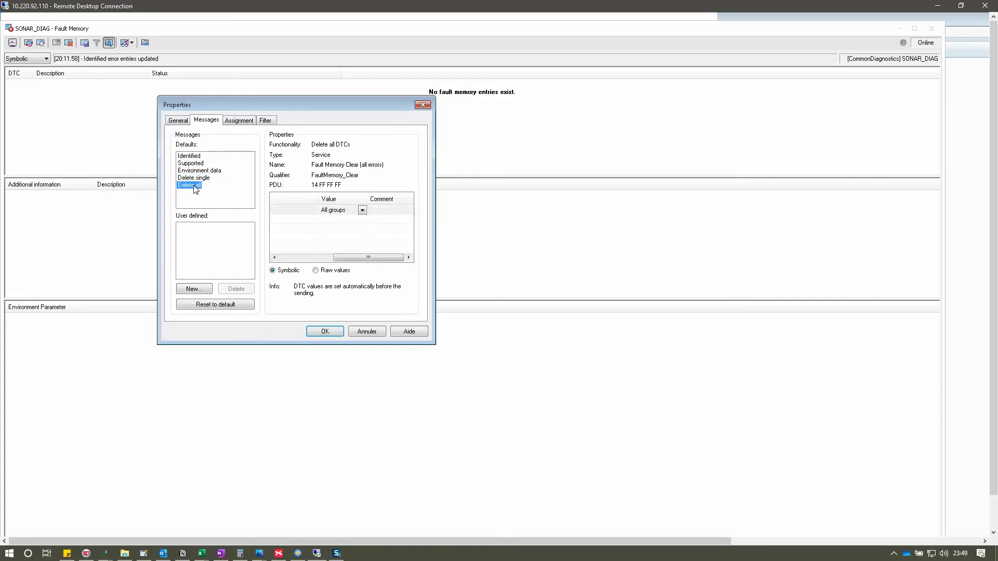
{"action": "key", "text": "Up"}
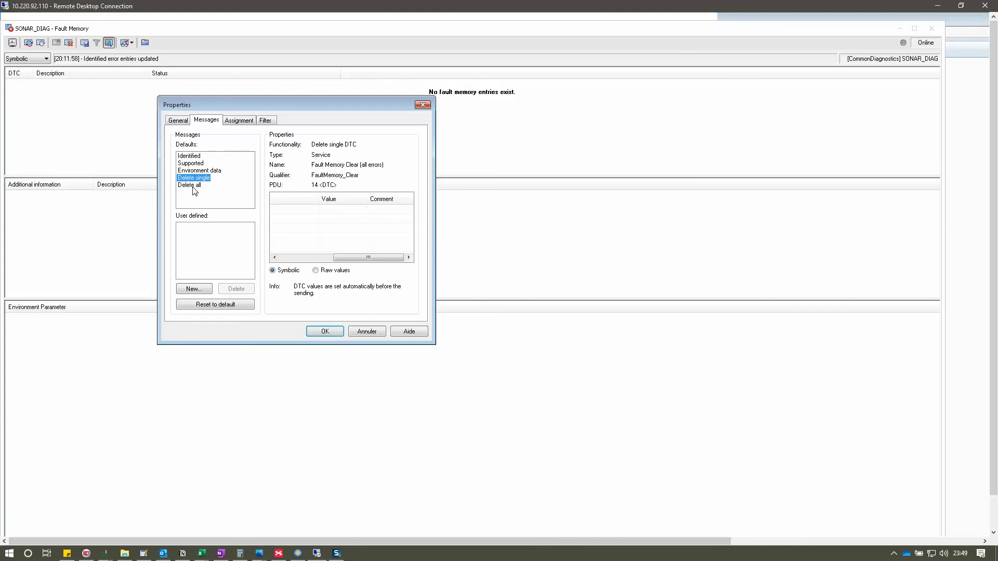
{"action": "left_click", "coordinate": [193, 185]}
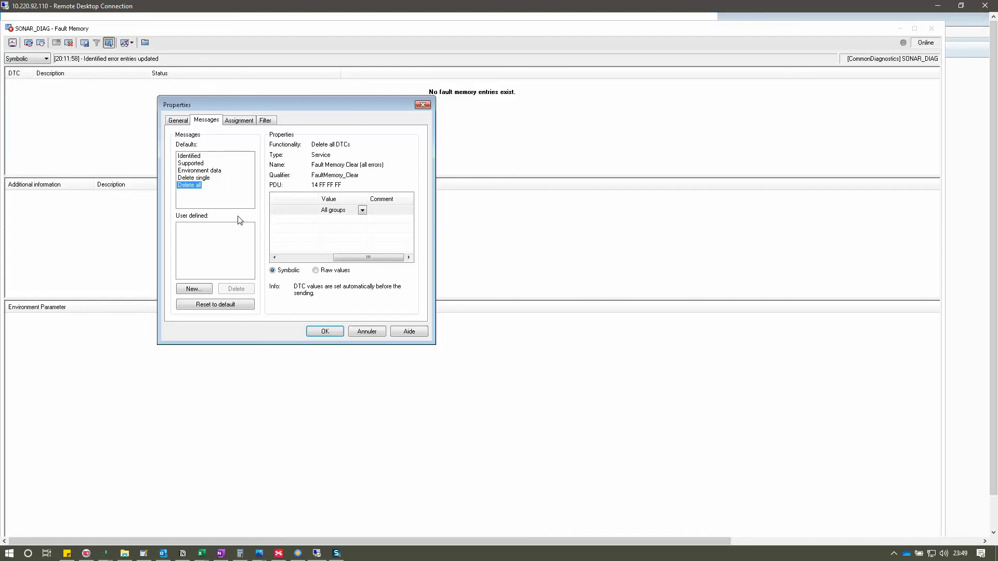
View the fault memory's request assignments and the DTC Text and DTC Status Byte filters, then cancel the properties
{"action": "left_click", "coordinate": [242, 126]}
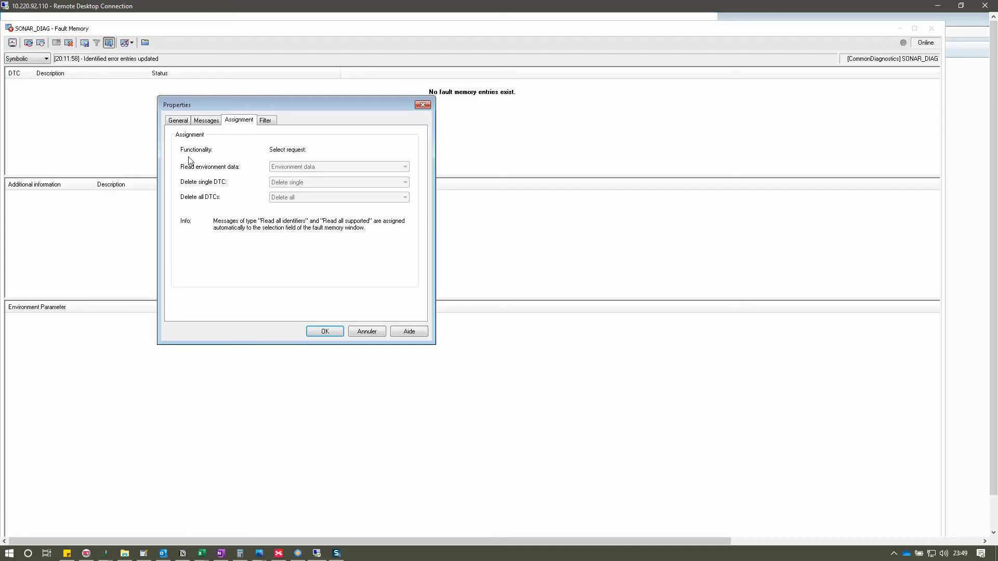
{"action": "left_click", "coordinate": [266, 122]}
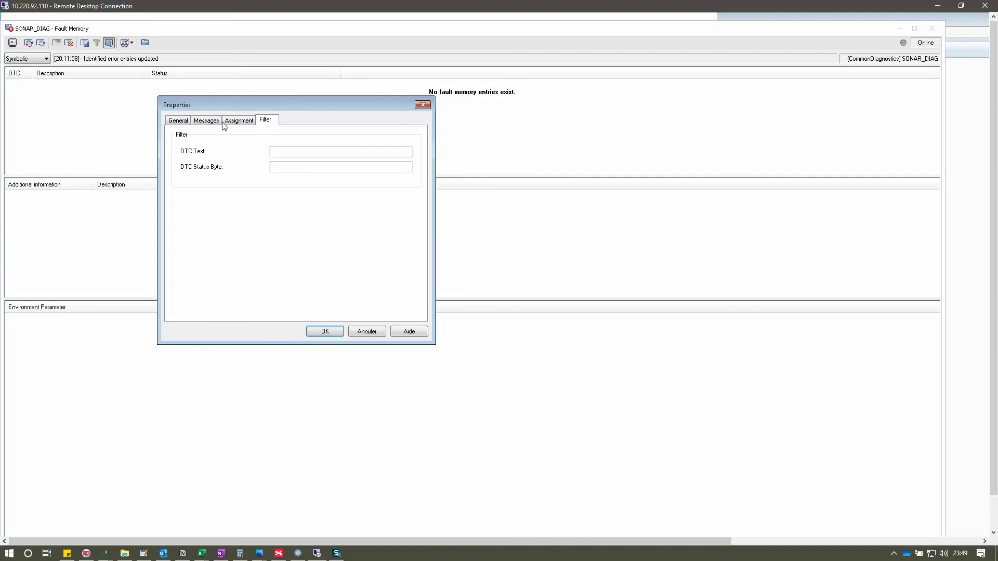
{"action": "left_click", "coordinate": [315, 156]}
{"action": "left_click", "coordinate": [367, 331]}
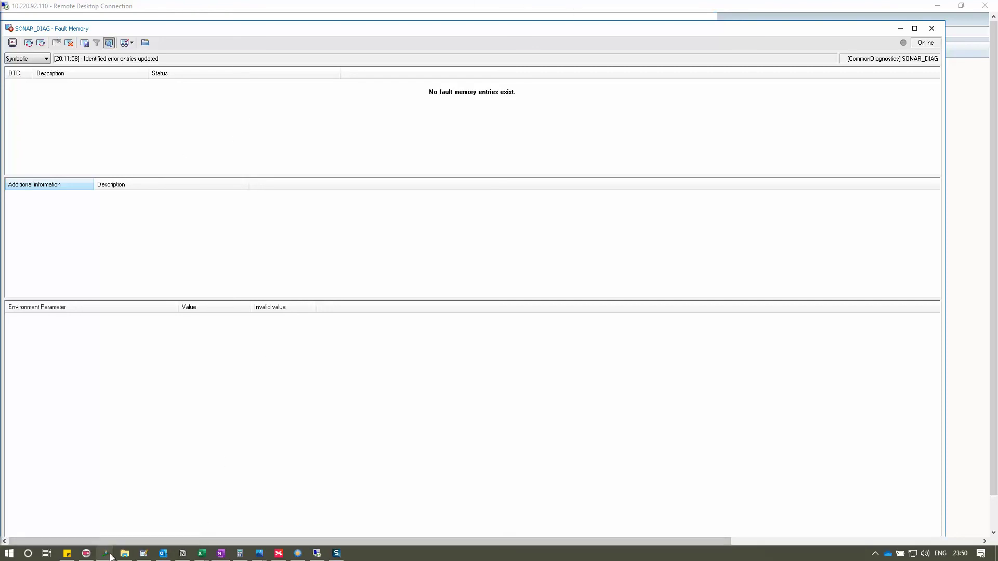
Switch to the local CANoe window with Configuration1 and display its environment functions, then its channel and hardware functions
{"action": "mouse_move", "coordinate": [106, 554]}
{"action": "left_click", "coordinate": [62, 494]}
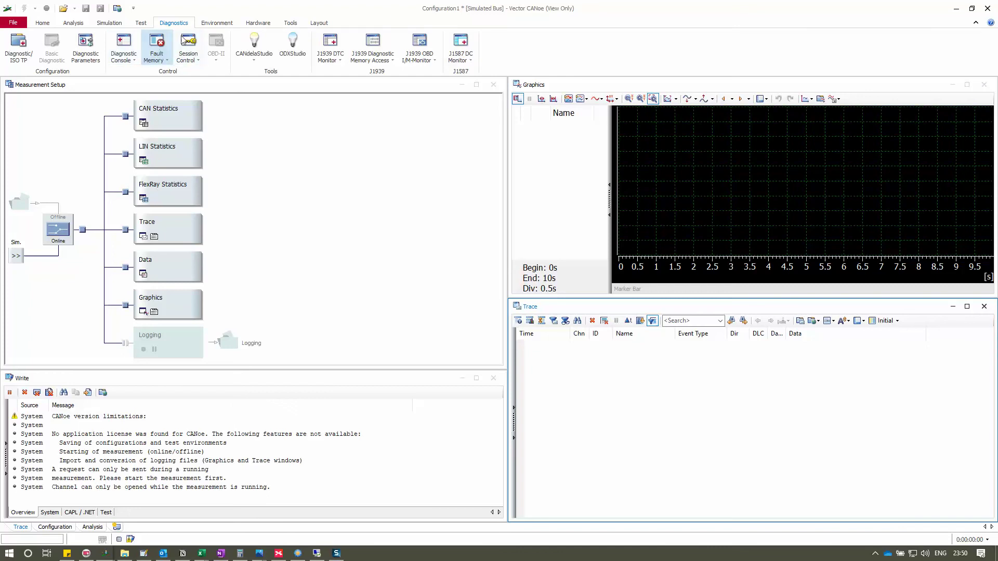
{"action": "left_click", "coordinate": [203, 25]}
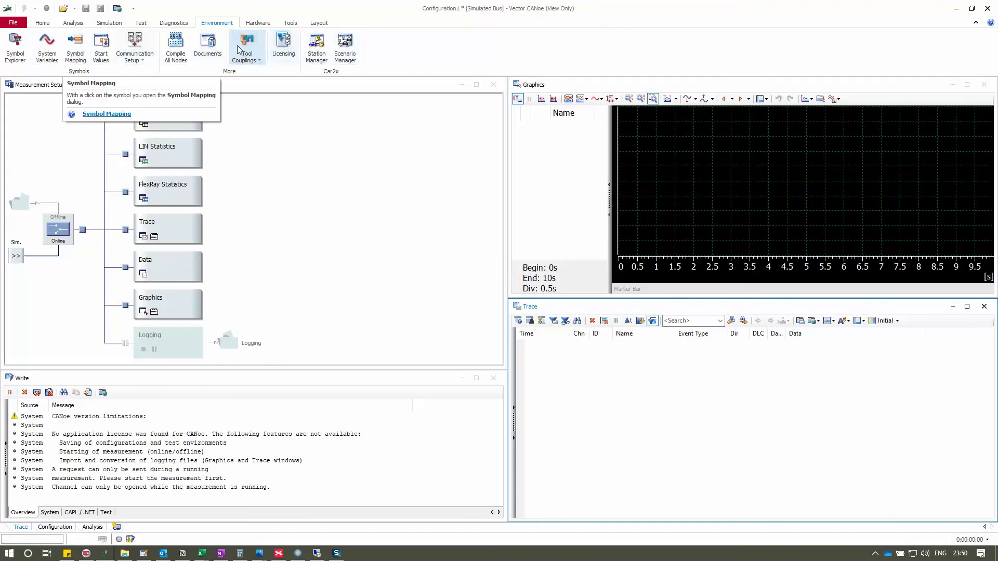
{"action": "left_click", "coordinate": [258, 23]}
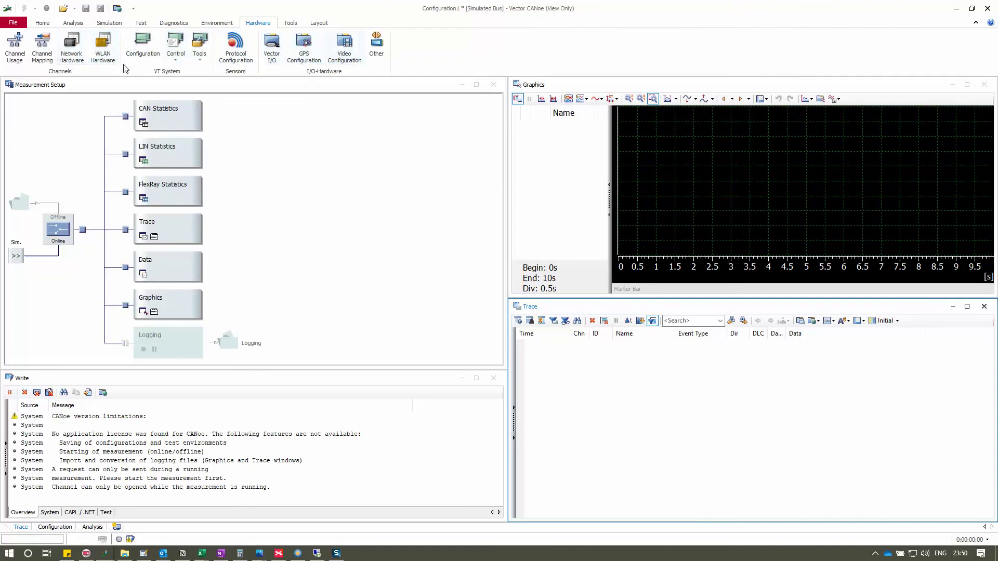